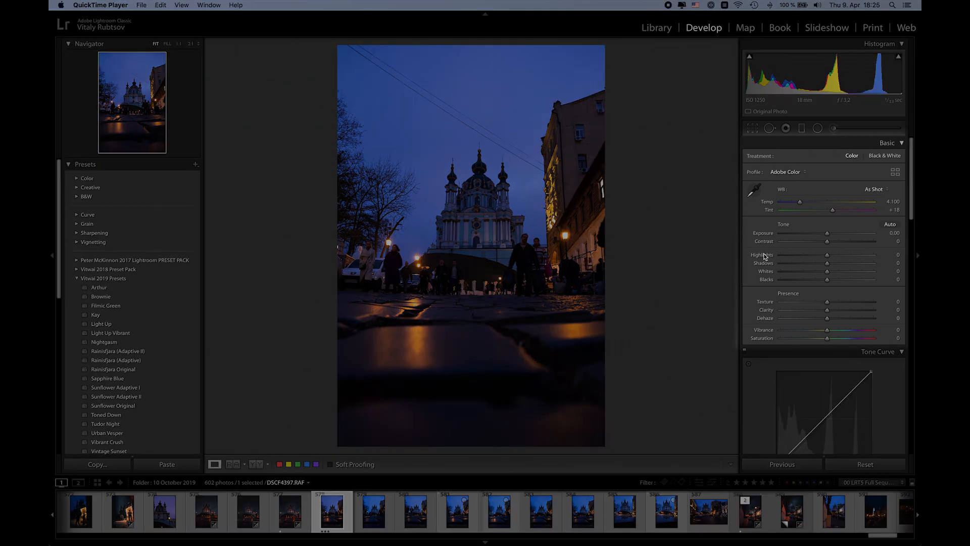
# - Set the photo's Shadows to +72 and Highlights to −74 in the basic tone adjustments
pyautogui.scroll(-5, 835, 177)
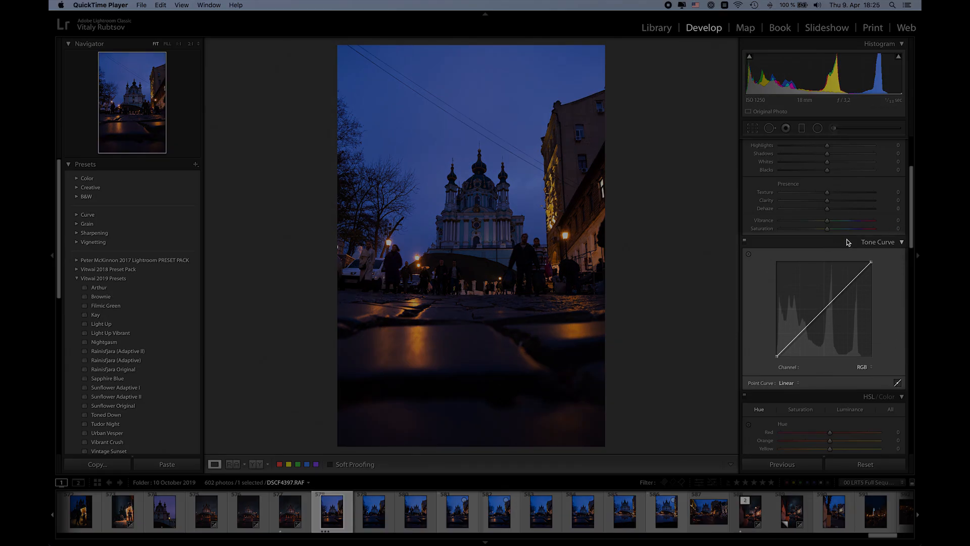
pyautogui.scroll(3, 869, 255)
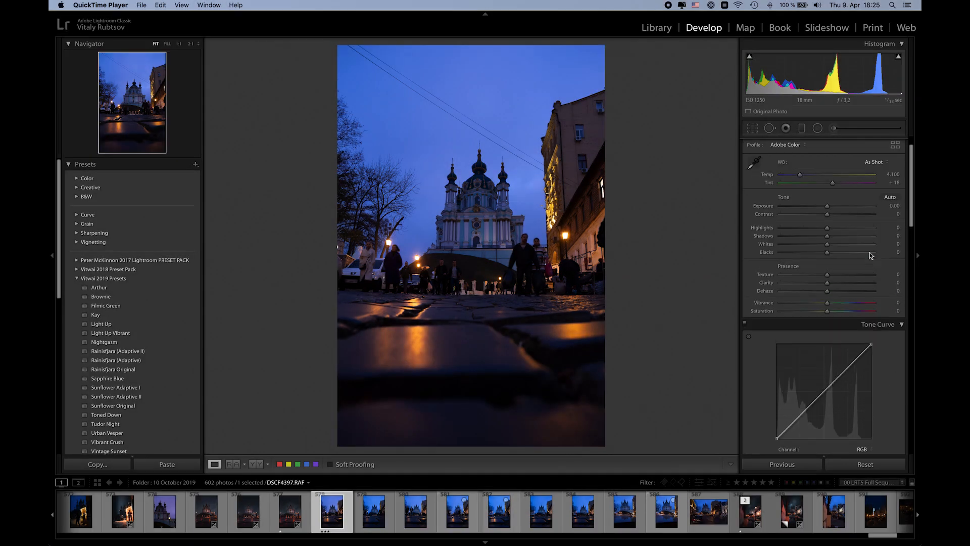
pyautogui.scroll(2, 870, 254)
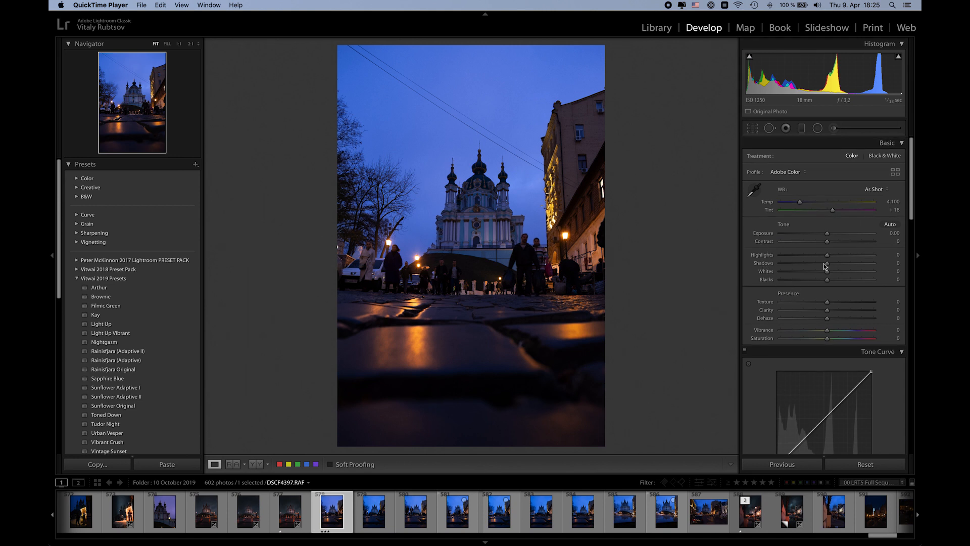
pyautogui.moveTo(824, 263); pyautogui.dragTo(860, 265)
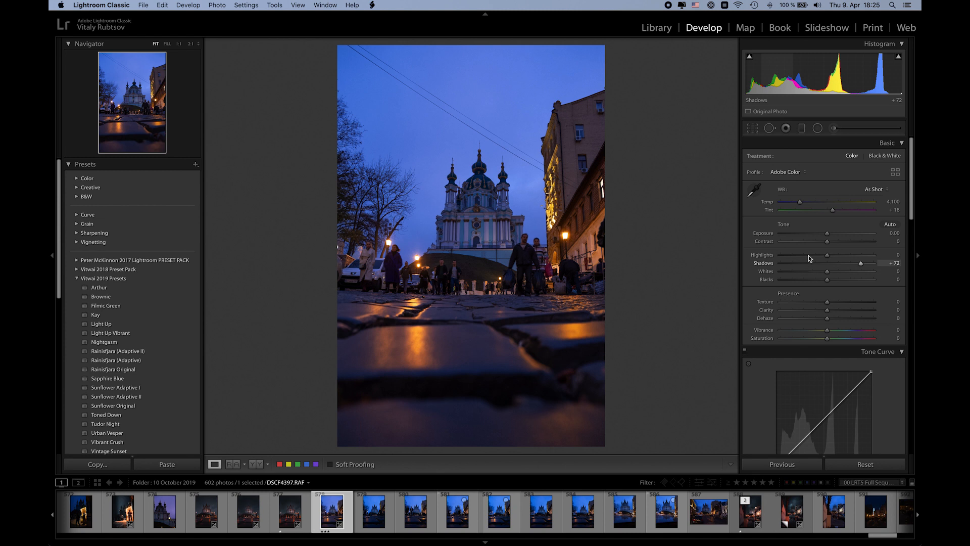
pyautogui.moveTo(829, 254); pyautogui.dragTo(794, 257)
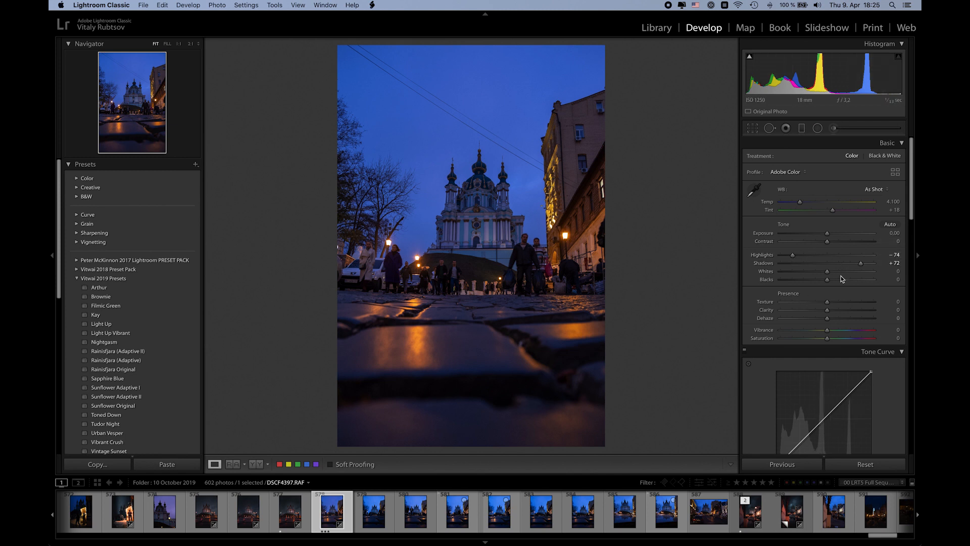
# - Set the photo's Whites to +42 and Contrast to +17
pyautogui.moveTo(839, 274); pyautogui.dragTo(847, 271)
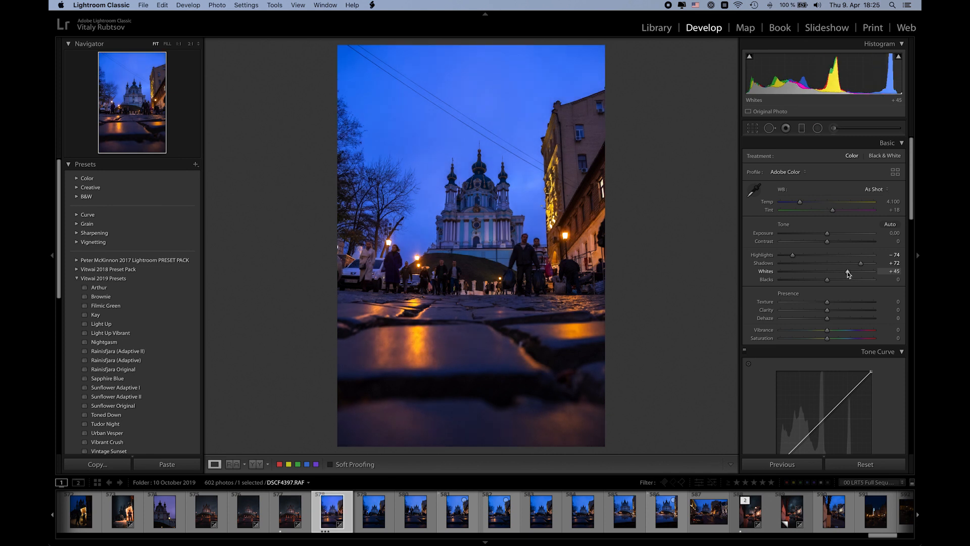
pyautogui.click(835, 242)
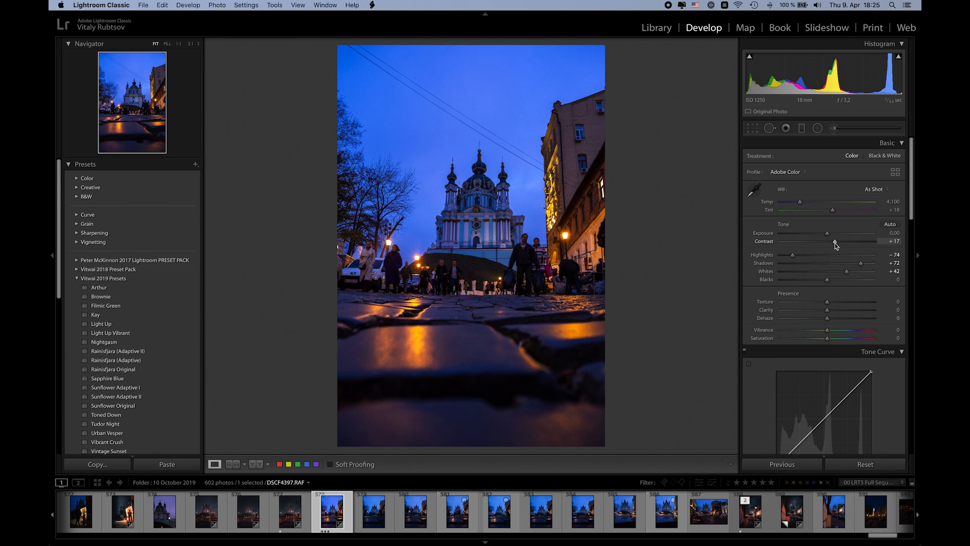
pyautogui.moveTo(836, 244); pyautogui.dragTo(834, 244)
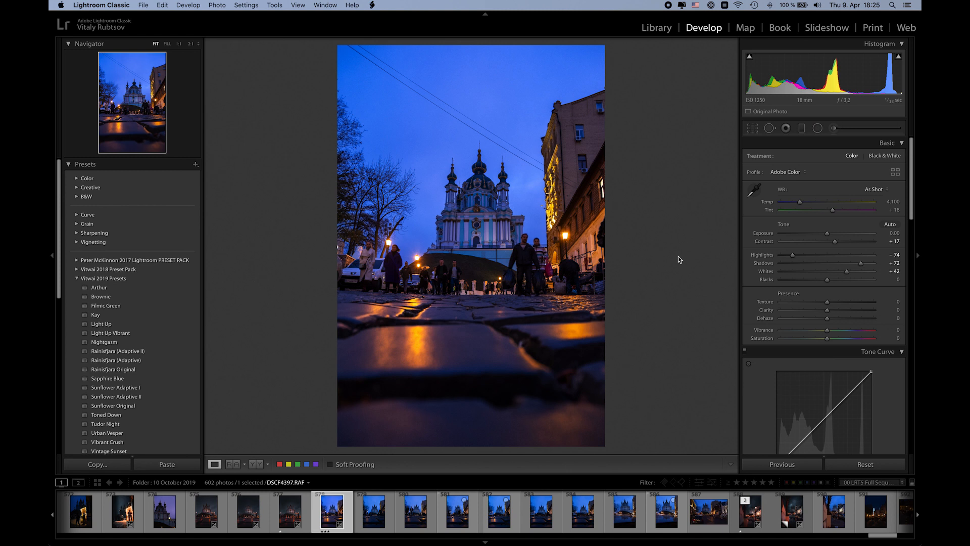
# - Compare the edited photo with its original before version, returning to the edited view
pyautogui.press('\\')
pyautogui.press('\\')
pyautogui.press('\\')
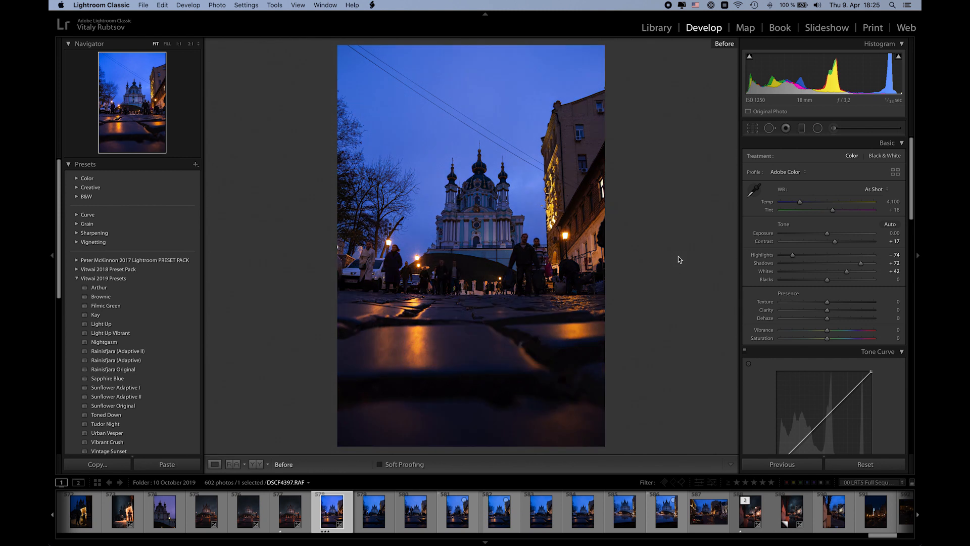
pyautogui.press('\\')
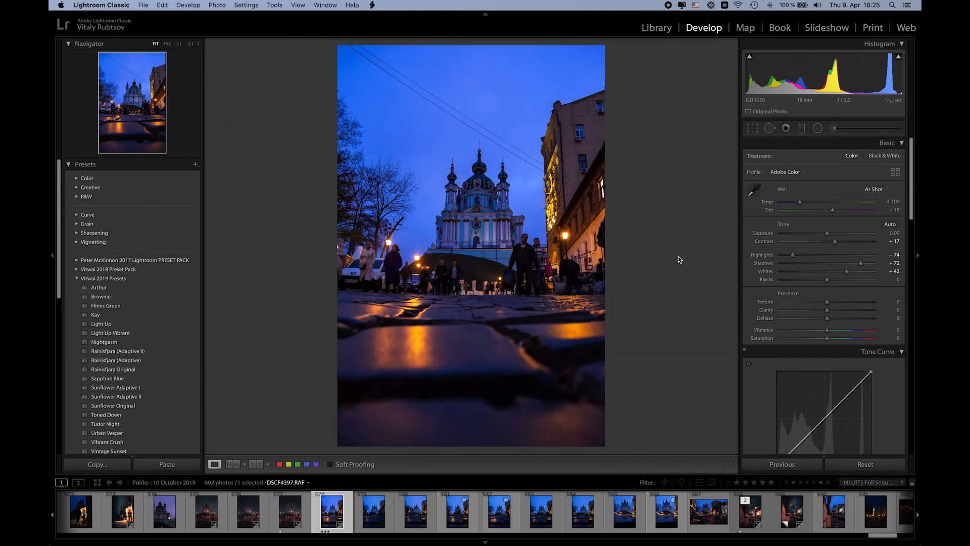
# - Shape the RGB point curve into a gentle S with slightly darker shadows, slightly brighter highlights and a lifted black point
pyautogui.scroll(-4, 766, 322)
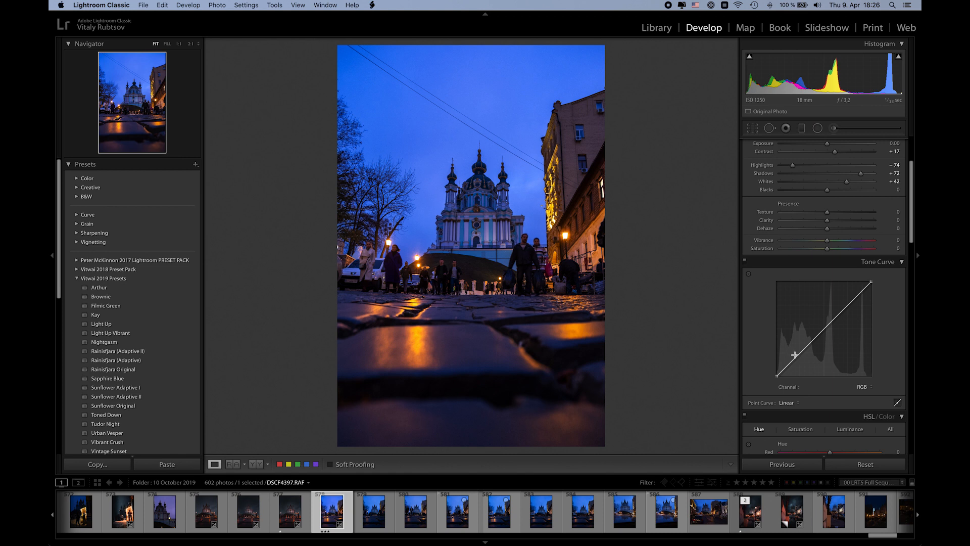
pyautogui.click(801, 352)
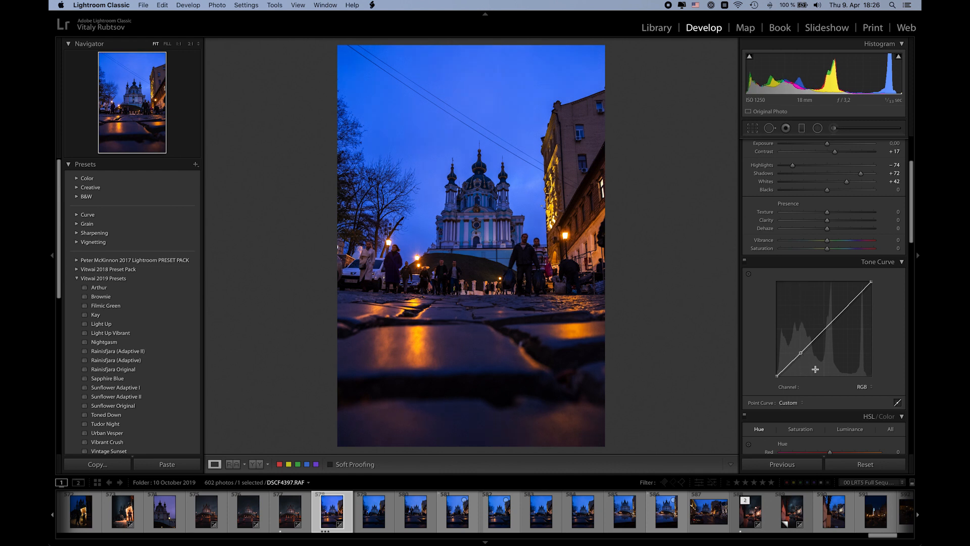
pyautogui.click(846, 308)
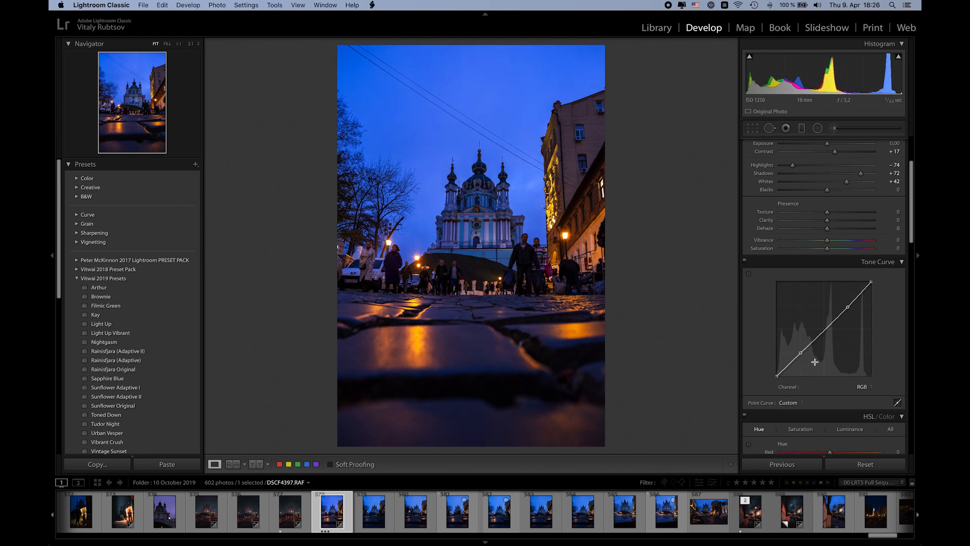
pyautogui.moveTo(801, 352); pyautogui.dragTo(804, 358)
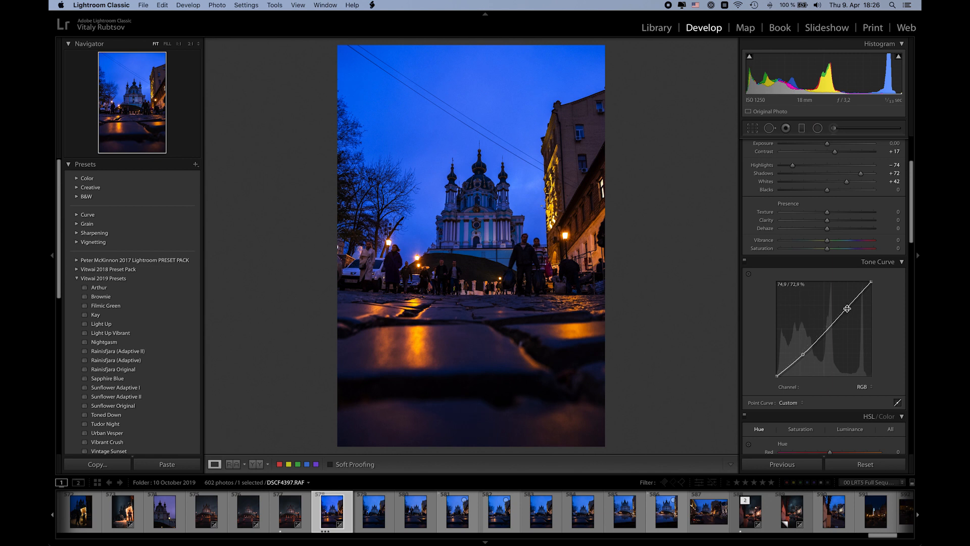
pyautogui.moveTo(848, 307); pyautogui.dragTo(848, 305)
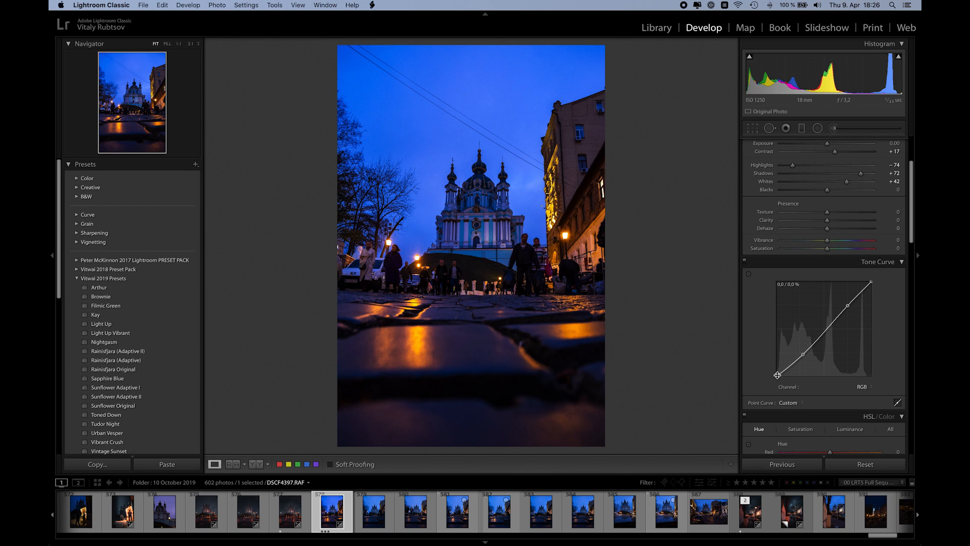
pyautogui.moveTo(777, 376); pyautogui.dragTo(789, 363)
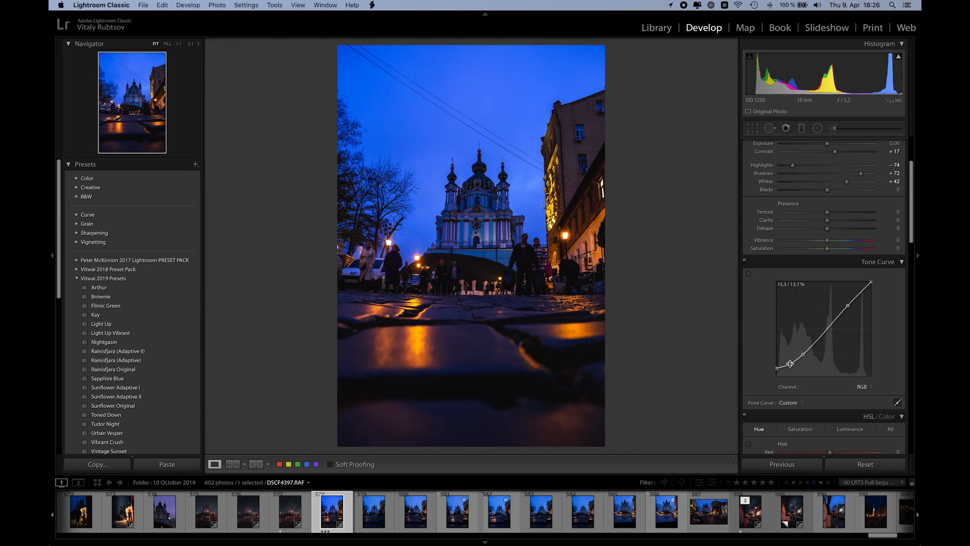
# - Switch the tone curve adjustment off and on to compare its effect, leaving it enabled
pyautogui.click(744, 261)
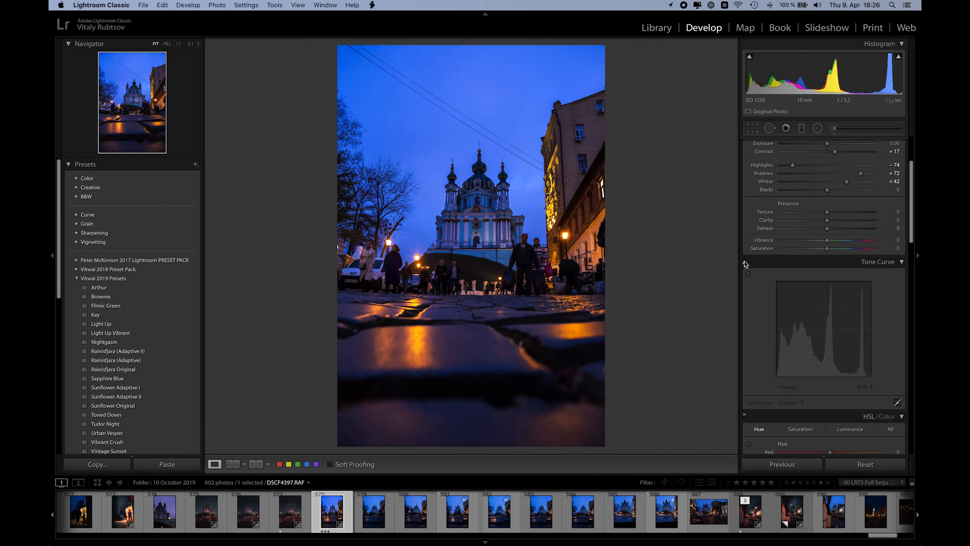
pyautogui.click(744, 262)
pyautogui.click(744, 262)
pyautogui.click(744, 262)
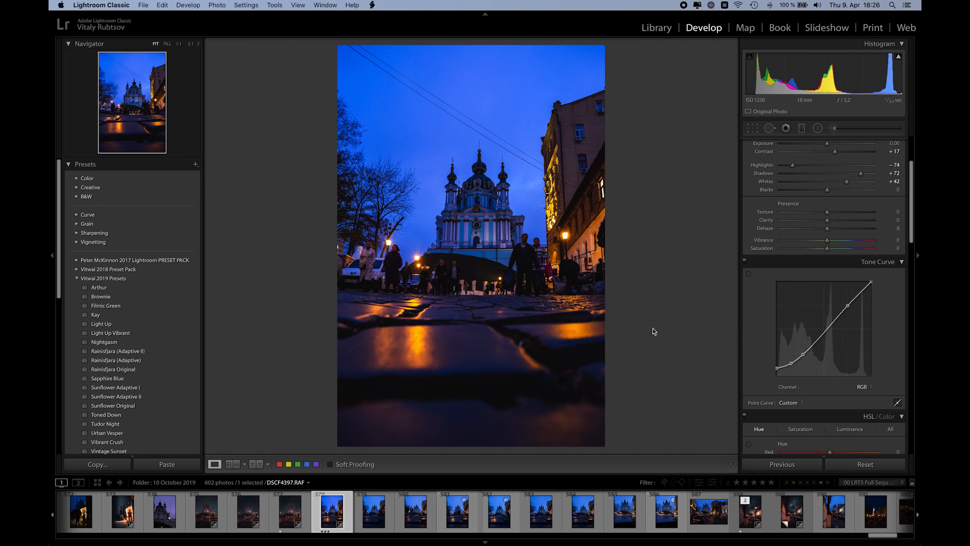
pyautogui.scroll(-5, 756, 346)
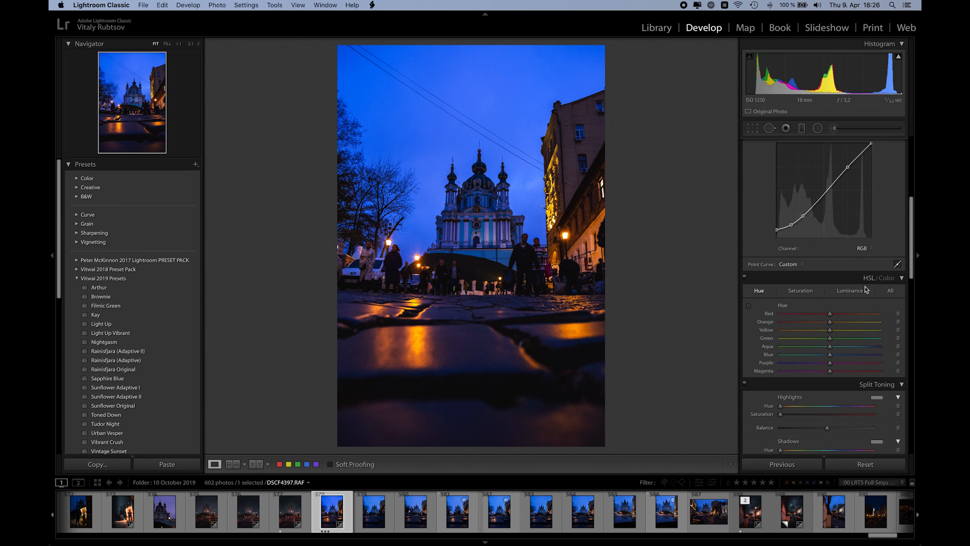
pyautogui.scroll(-5, 865, 289)
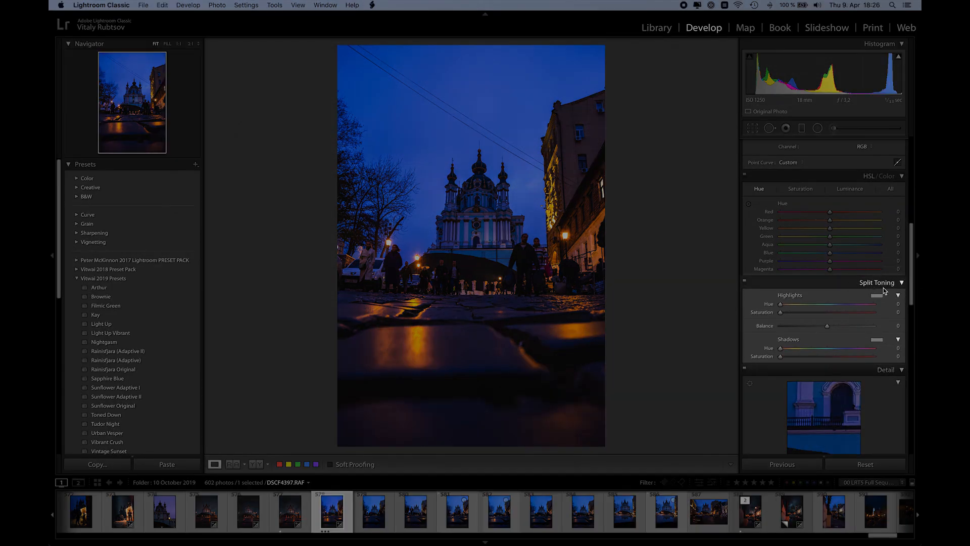
pyautogui.scroll(-10, 843, 292)
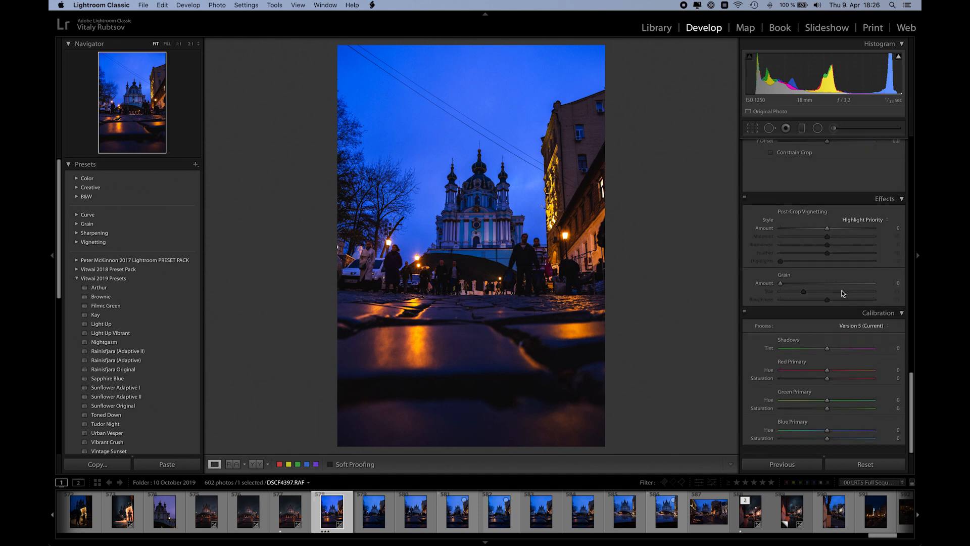
pyautogui.scroll(1, 842, 293)
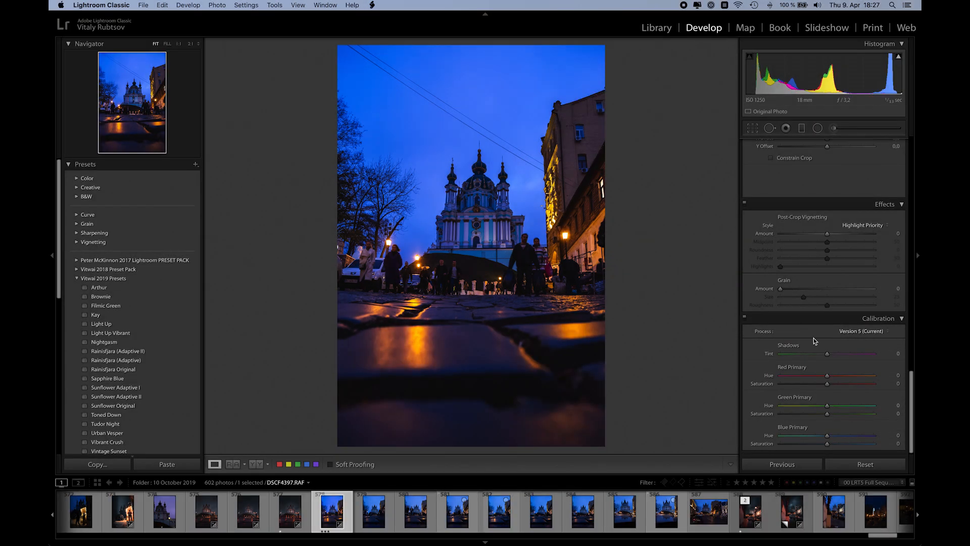
pyautogui.scroll(15, 813, 338)
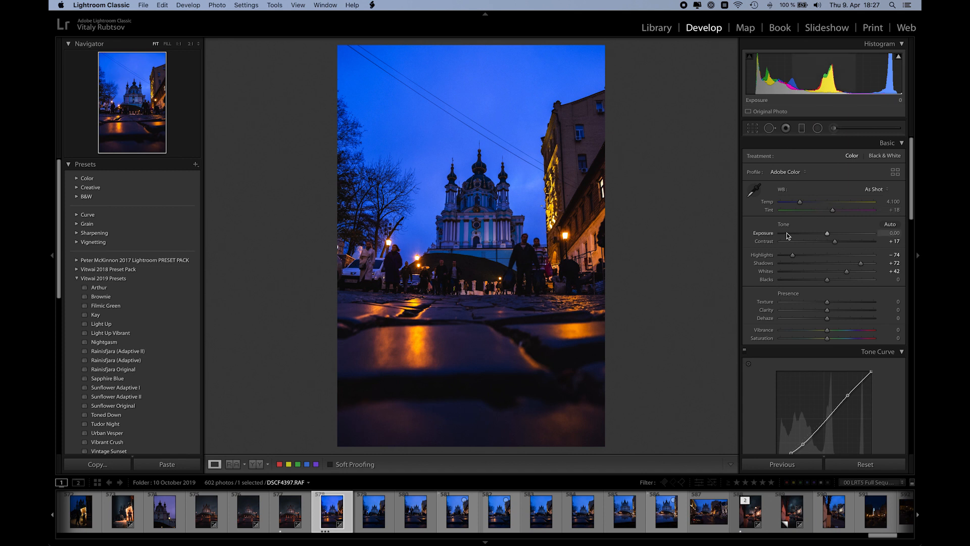
# - Shift the HSL hues: Red +21, Orange −27, Yellow −60, Aqua +79, Blue −8 and Purple −49
pyautogui.scroll(-10, 779, 231)
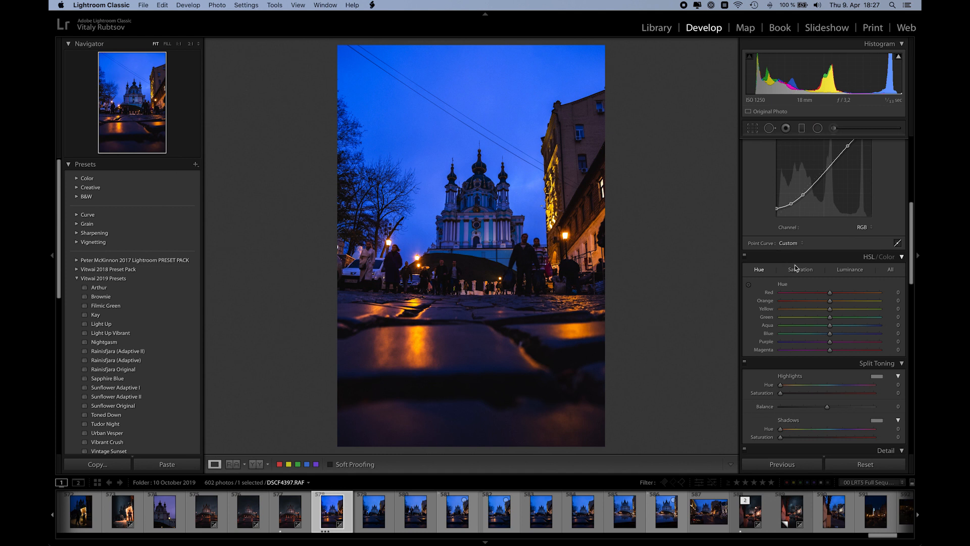
pyautogui.click(869, 326)
pyautogui.click(823, 334)
pyautogui.moveTo(823, 334); pyautogui.dragTo(825, 334)
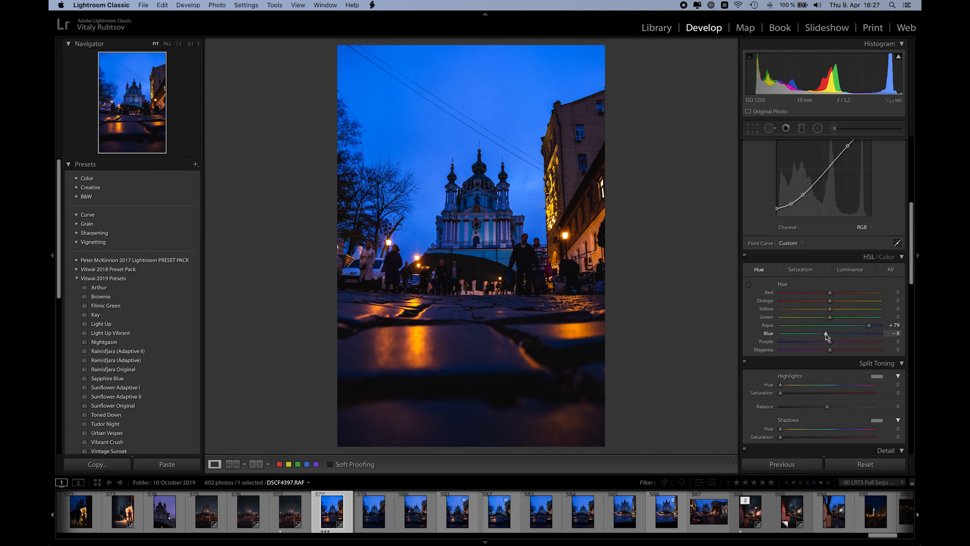
pyautogui.click(805, 343)
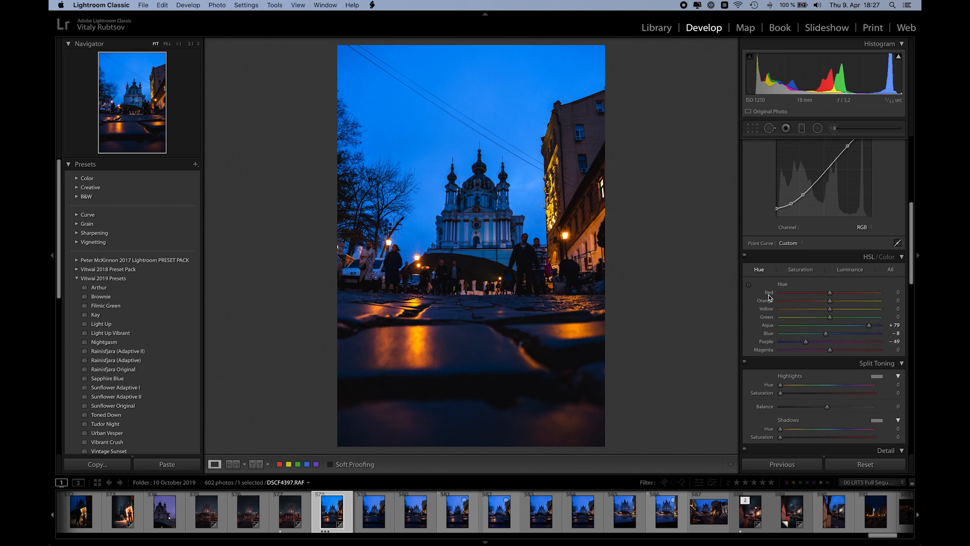
pyautogui.moveTo(839, 292); pyautogui.dragTo(814, 300)
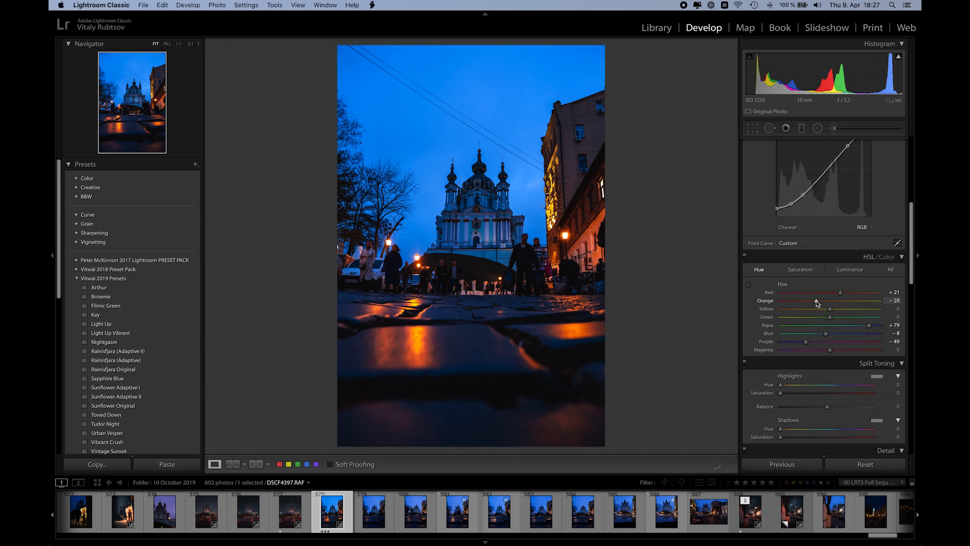
pyautogui.moveTo(829, 308); pyautogui.dragTo(800, 309)
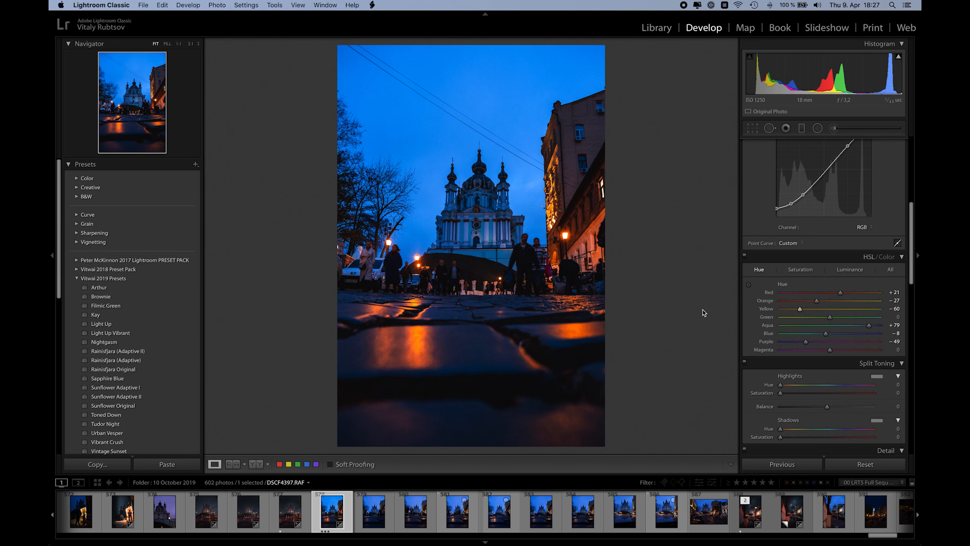
# - Desaturate the cool colors in HSL, setting Blue saturation to −79 and strongly lowering Aqua and Purple saturation
pyautogui.click(800, 270)
pyautogui.click(852, 274)
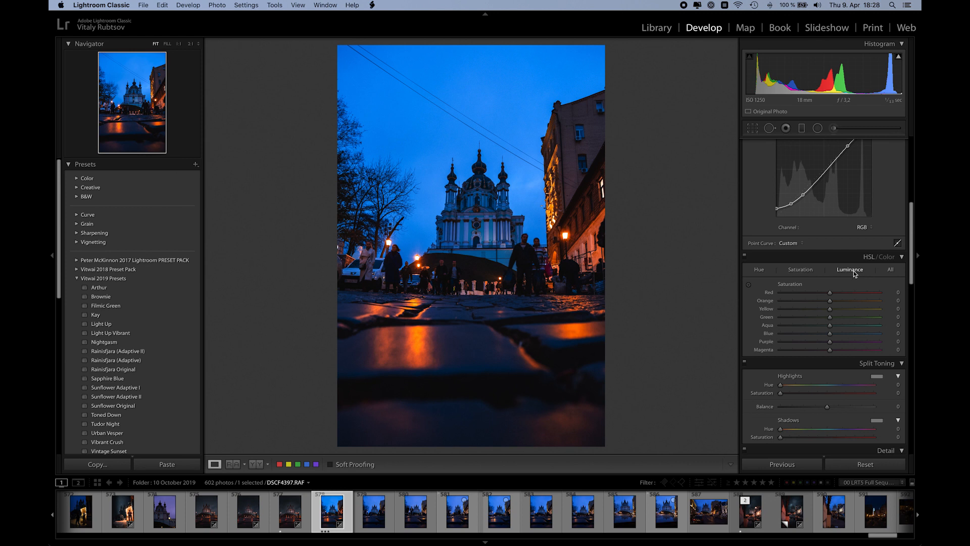
pyautogui.click(800, 272)
pyautogui.click(809, 334)
pyautogui.moveTo(808, 334); pyautogui.dragTo(790, 337)
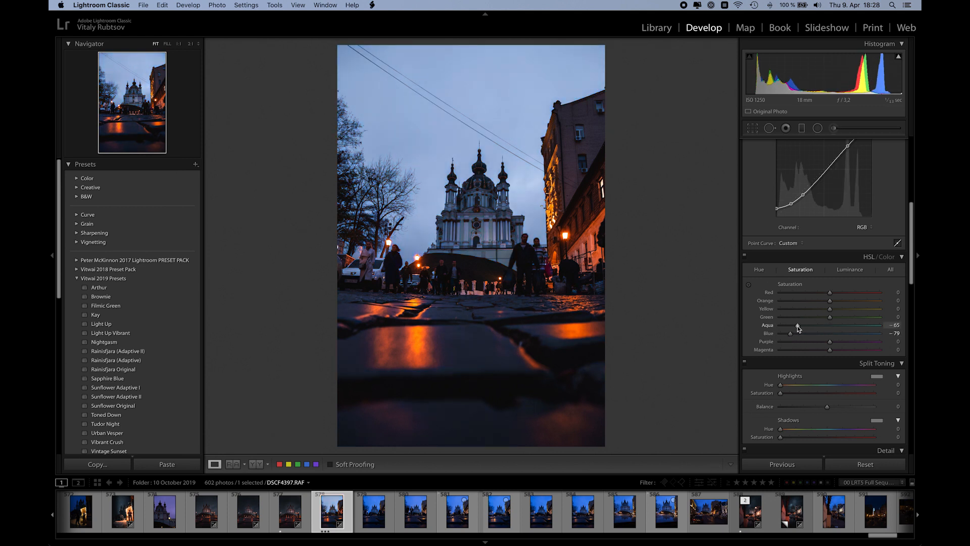
pyautogui.moveTo(796, 325); pyautogui.dragTo(795, 326)
pyautogui.click(801, 342)
pyautogui.moveTo(804, 341); pyautogui.dragTo(807, 343)
# - Darken the cool colors by setting HSL luminance to −72 for Aqua, −83 for Blue and −59 for Purple
pyautogui.click(850, 270)
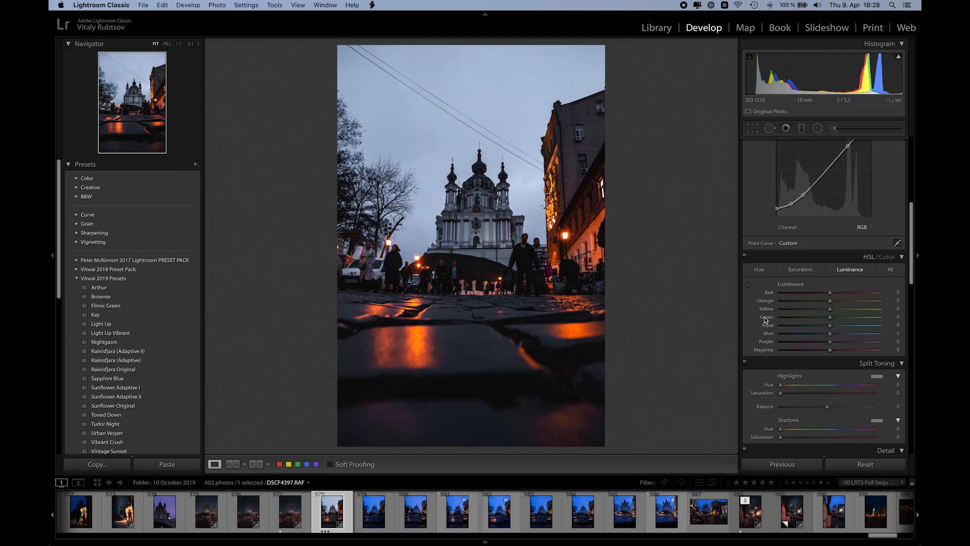
pyautogui.moveTo(795, 334); pyautogui.dragTo(789, 334)
pyautogui.click(793, 325)
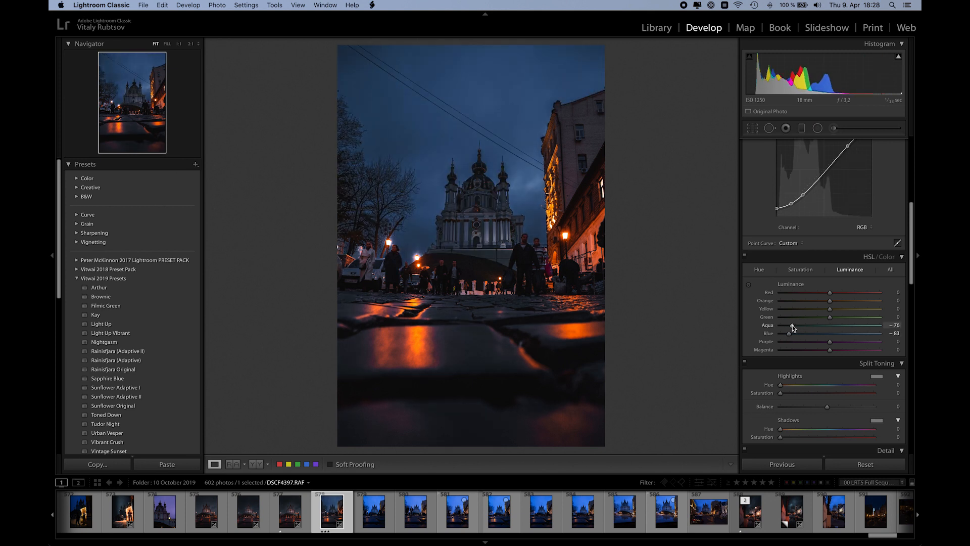
pyautogui.moveTo(804, 342); pyautogui.dragTo(801, 344)
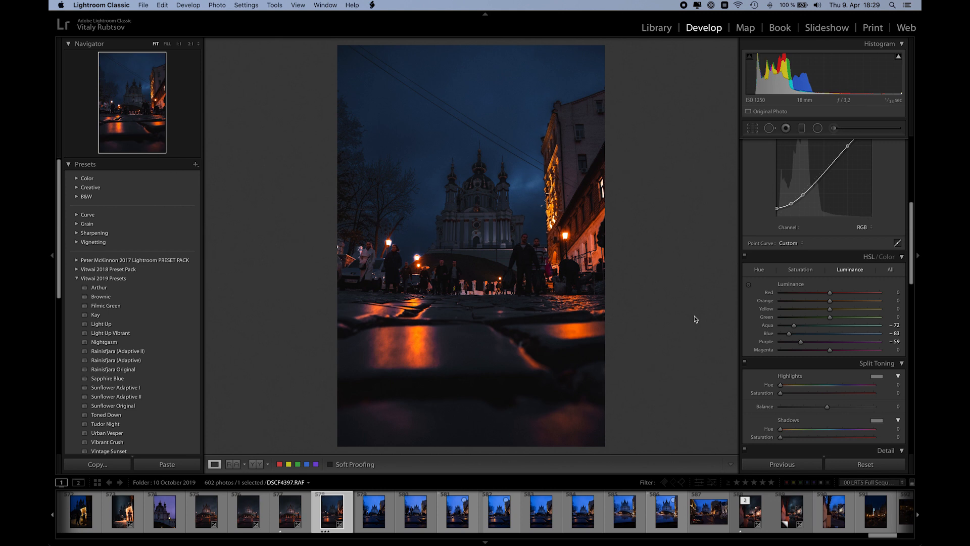
# - Warm the photo's white balance by raising the color temperature to about 5,764
pyautogui.scroll(10, 738, 305)
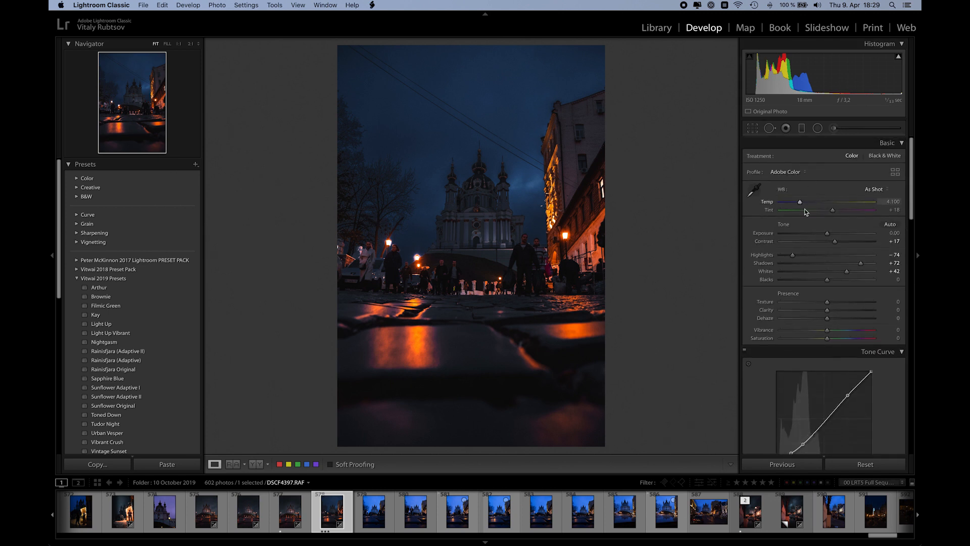
pyautogui.moveTo(807, 205); pyautogui.dragTo(816, 204)
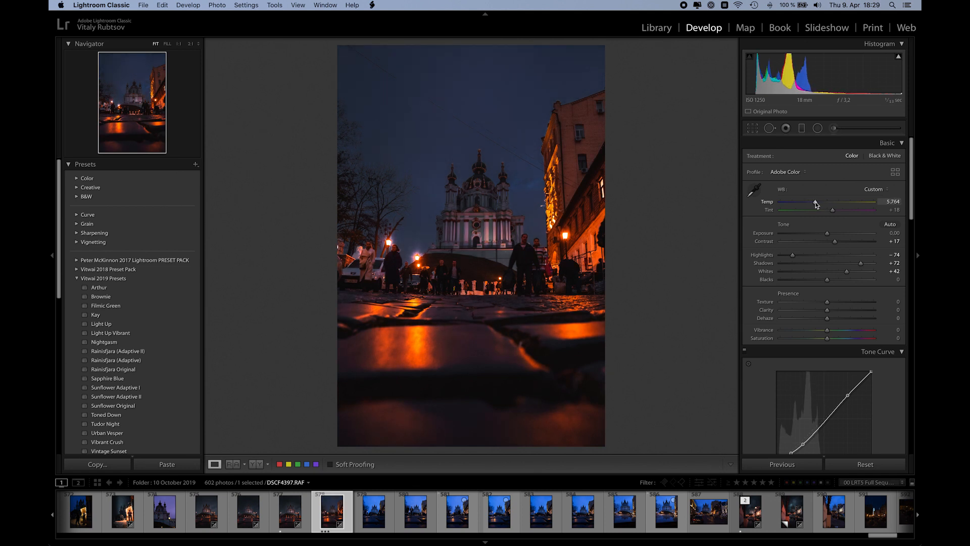
# - In Calibration, set Red Primary hue +35 and saturation +26, Blue Primary hue −40 and saturation +25, then compare with the original photo
pyautogui.scroll(-15, 828, 303)
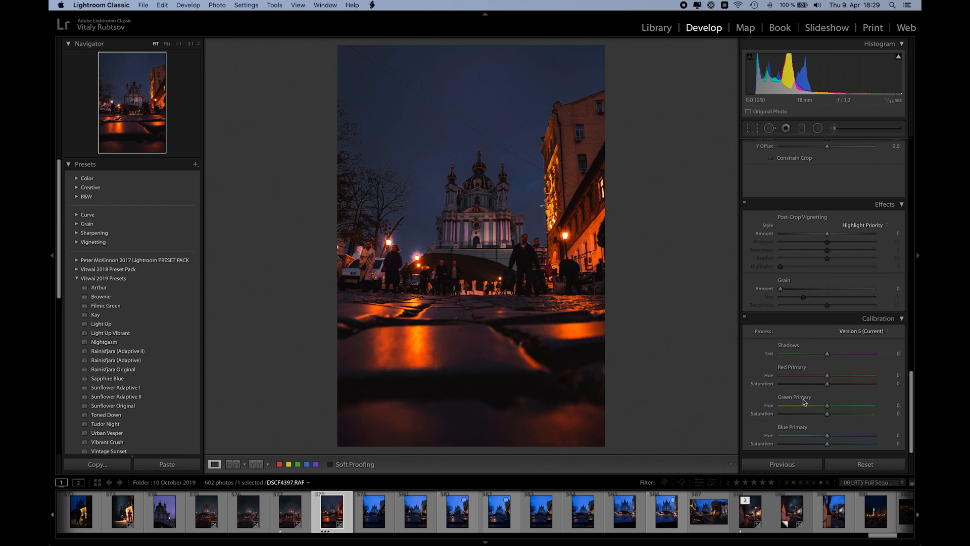
pyautogui.moveTo(827, 376)
pyautogui.mouseDown()
pyautogui.moveTo(844, 377)
pyautogui.moveTo(839, 386)
pyautogui.mouseUp()
pyautogui.moveTo(827, 435)
pyautogui.mouseDown()
pyautogui.moveTo(805, 438)
pyautogui.moveTo(839, 444)
pyautogui.mouseUp()
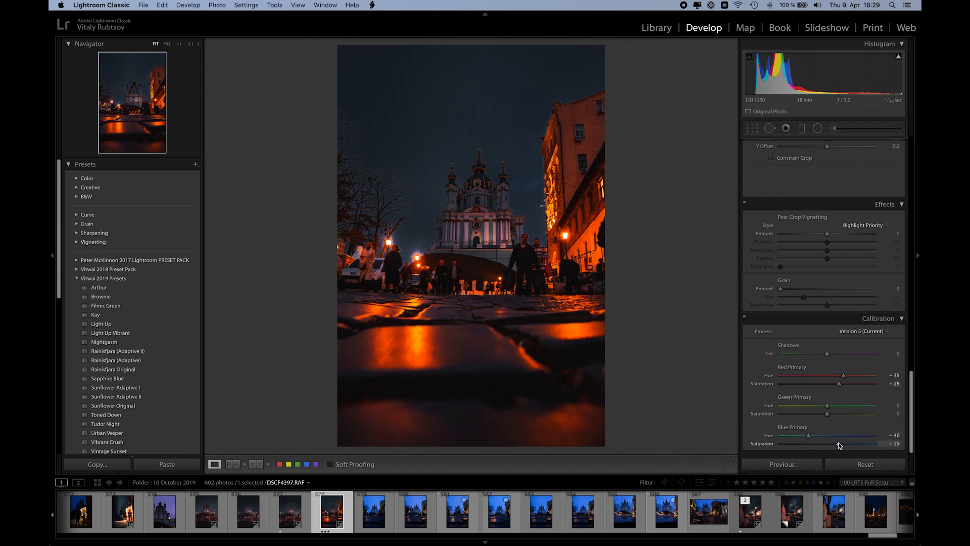
pyautogui.press('\\')
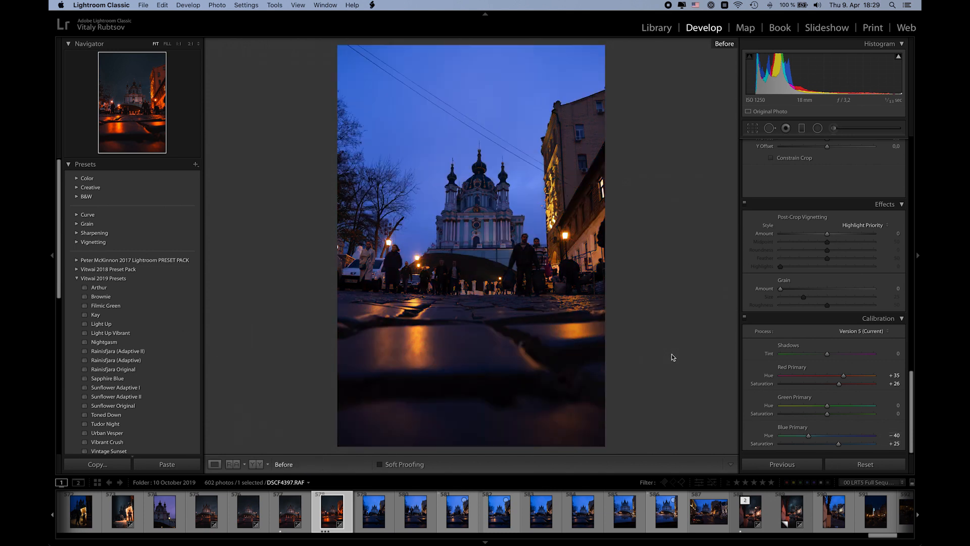
pyautogui.press('\\')
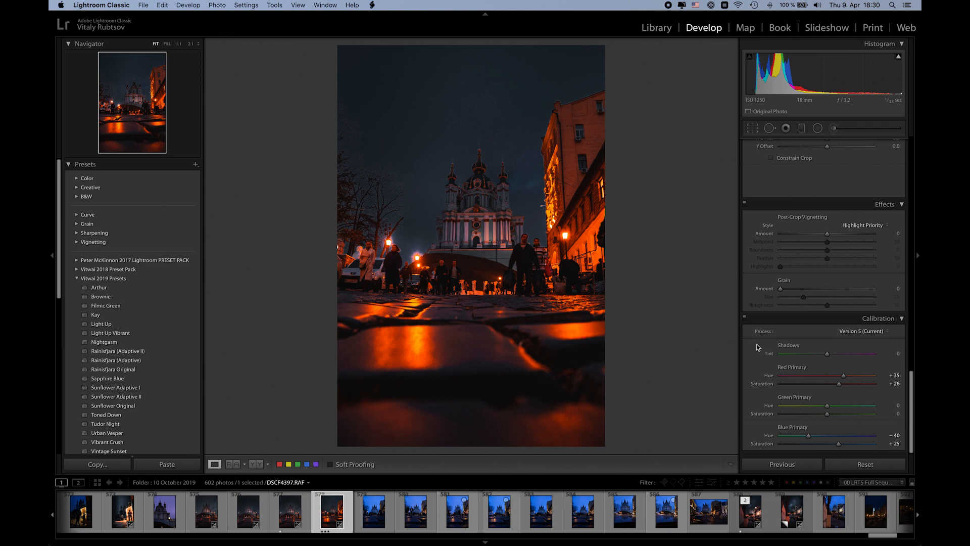
# - Darken the cool colors further in HSL luminance, setting Blue to −90 and Purple to −78 and rechecking Aqua
pyautogui.scroll(10, 758, 347)
pyautogui.scroll(4, 758, 347)
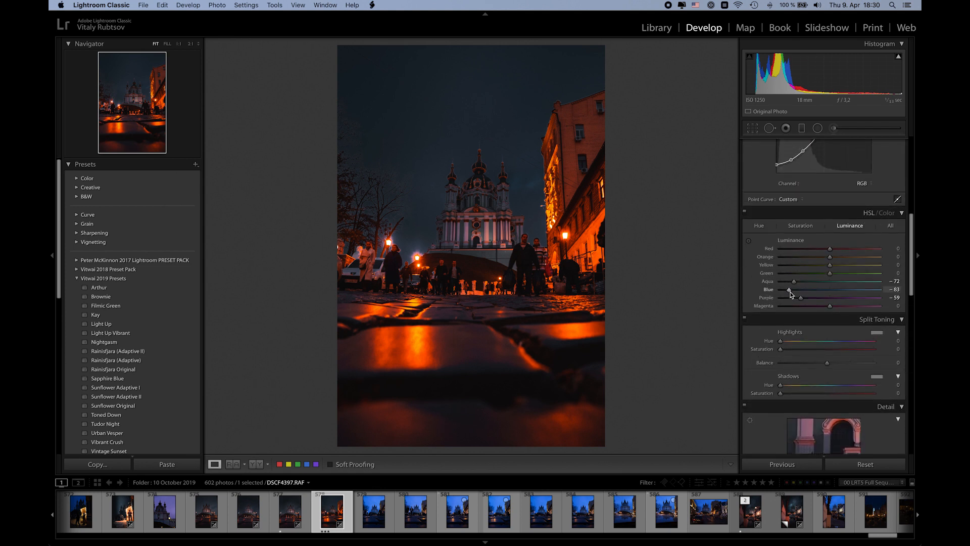
pyautogui.moveTo(794, 291); pyautogui.dragTo(791, 296)
pyautogui.click(791, 297)
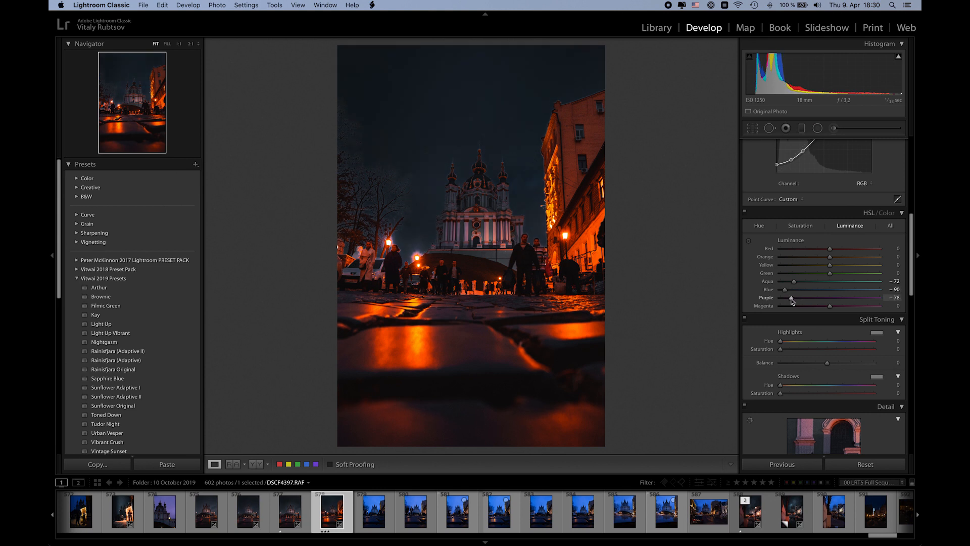
pyautogui.click(790, 282)
# - Mute the cool colors further in HSL saturation, setting Aqua to −83, Blue to −89 and Purple to −71
pyautogui.click(801, 225)
pyautogui.moveTo(788, 289); pyautogui.dragTo(786, 290)
pyautogui.click(788, 281)
pyautogui.click(795, 298)
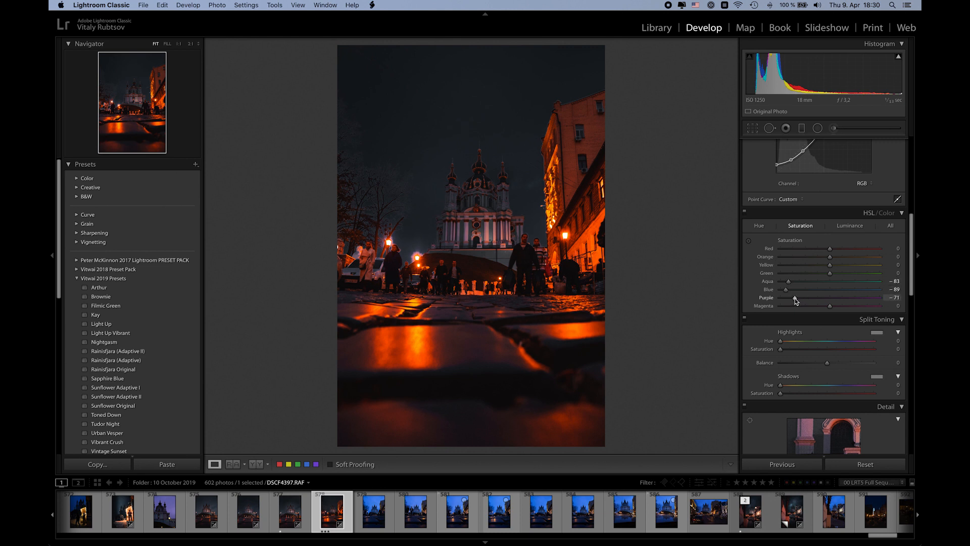
# - Lower HSL saturation to −29 for Orange and −22 for Yellow, and try raising the luminance of these warm colors
pyautogui.click(819, 256)
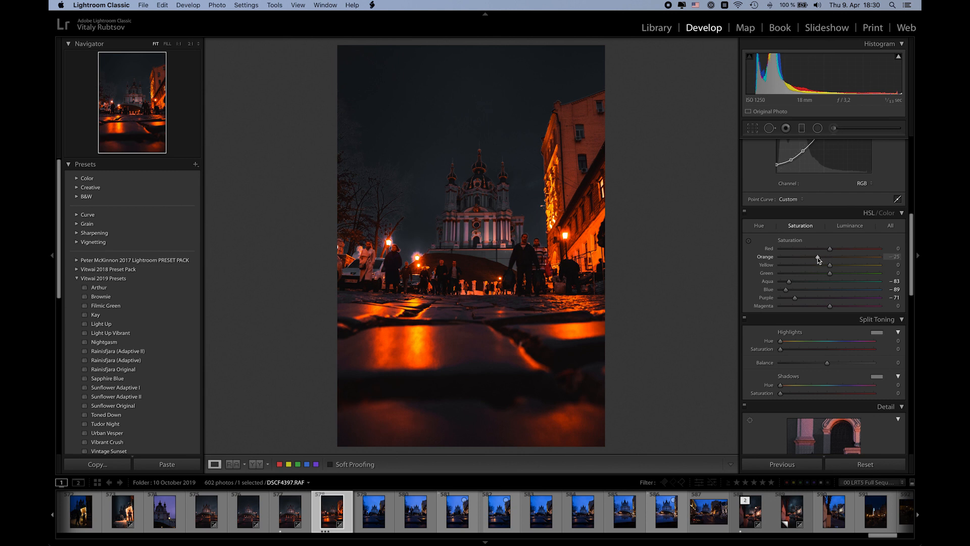
pyautogui.click(823, 265)
pyautogui.moveTo(824, 267); pyautogui.dragTo(817, 259)
pyautogui.doubleClick(815, 258)
pyautogui.doubleClick(822, 265)
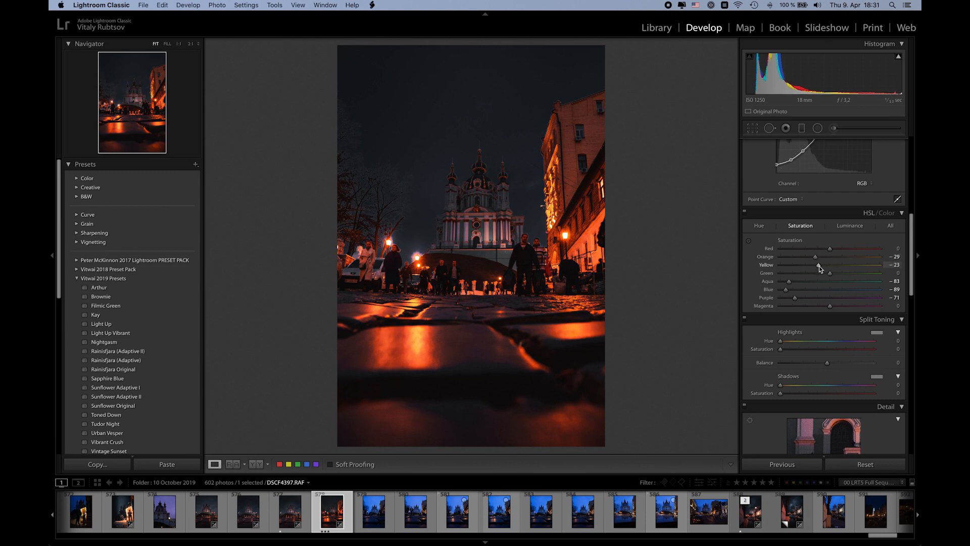
pyautogui.click(848, 225)
pyautogui.moveTo(830, 257); pyautogui.dragTo(847, 265)
# - Tint the shadows blue with split toning, using hue 226 and saturation 10
pyautogui.scroll(-4, 820, 265)
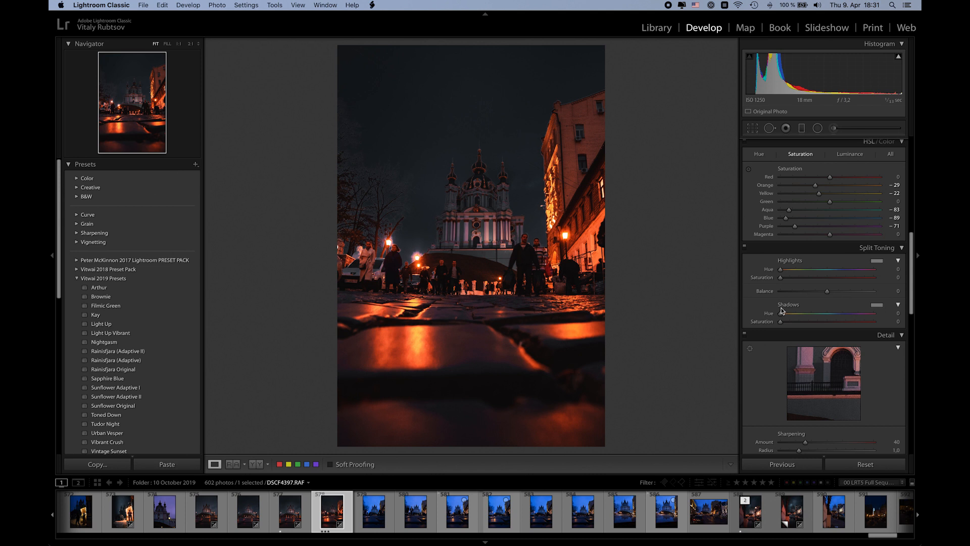
pyautogui.click(876, 305)
pyautogui.click(794, 315)
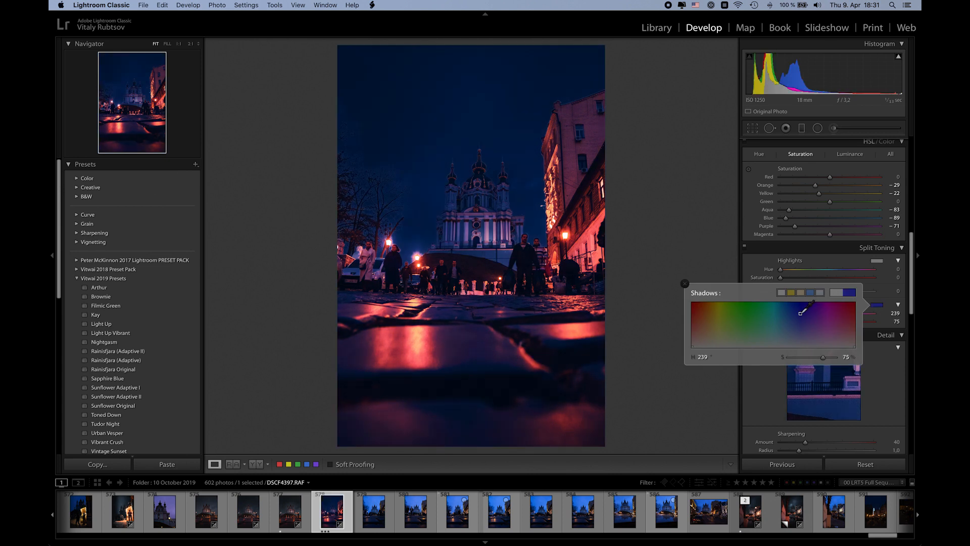
pyautogui.click(794, 358)
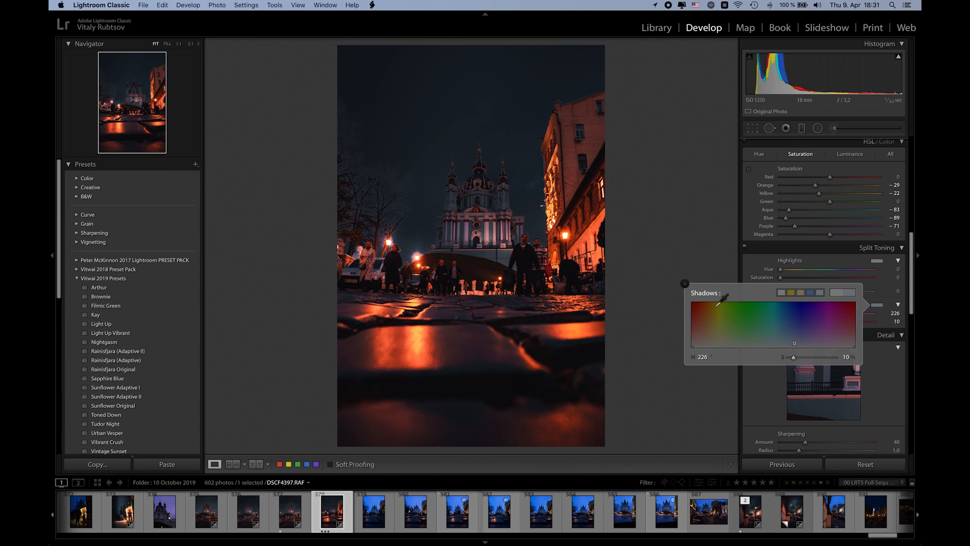
pyautogui.click(684, 284)
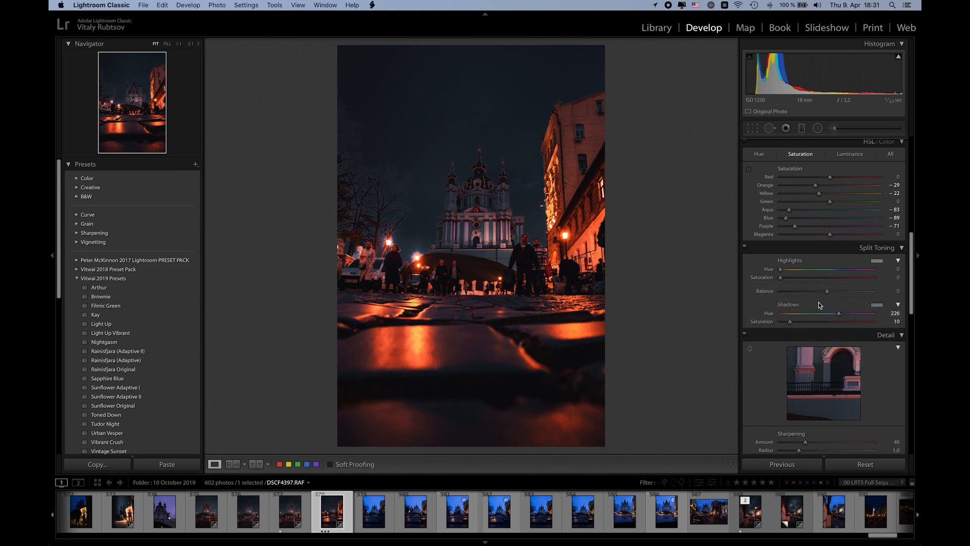
# - Tint the split-toning highlights warm yellow with hue 44 and saturation 11, and compare the photo with and without split toning
pyautogui.click(876, 262)
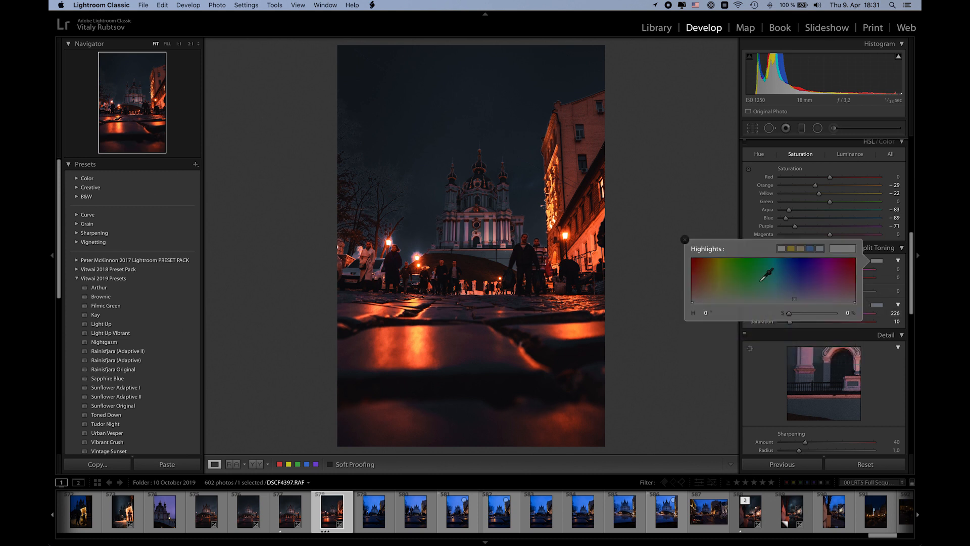
pyautogui.click(712, 273)
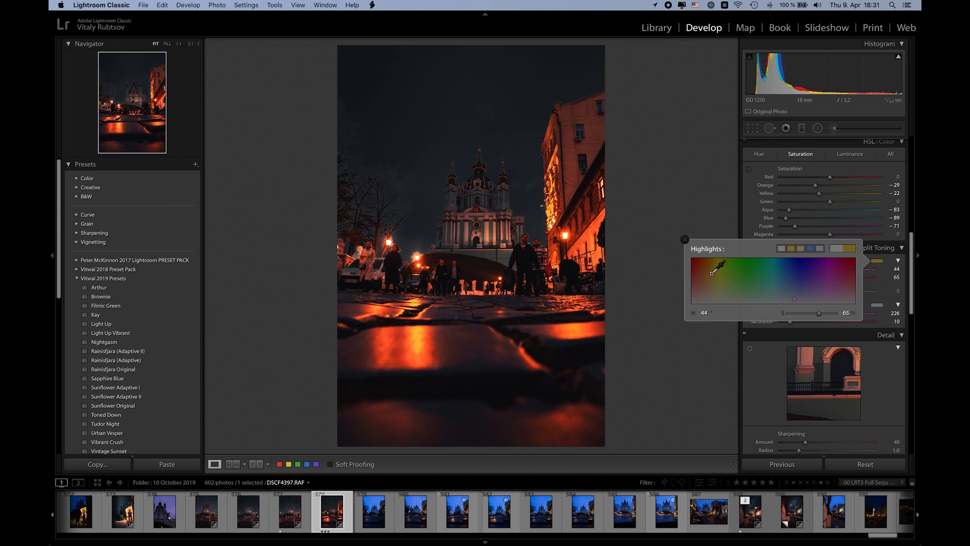
pyautogui.click(795, 313)
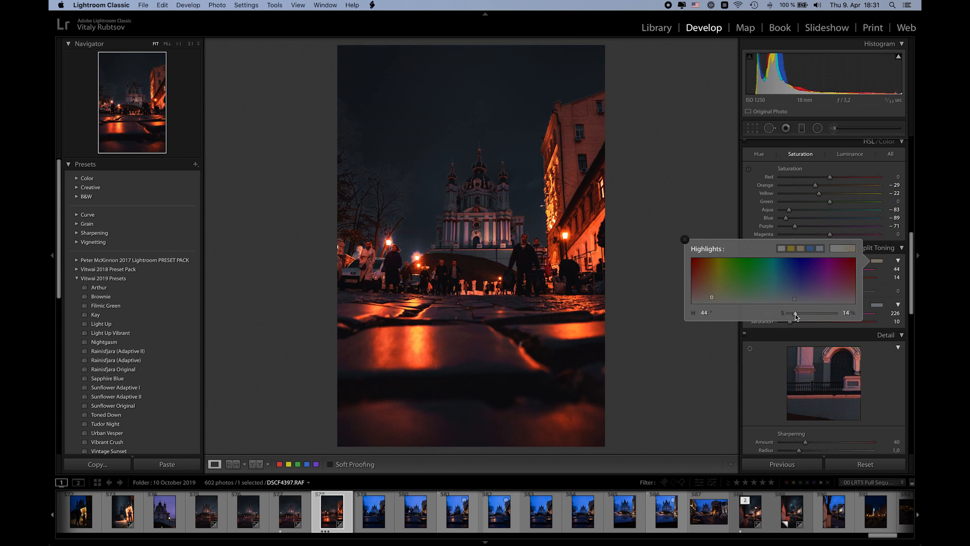
pyautogui.click(685, 239)
pyautogui.click(744, 248)
pyautogui.click(745, 248)
pyautogui.click(744, 248)
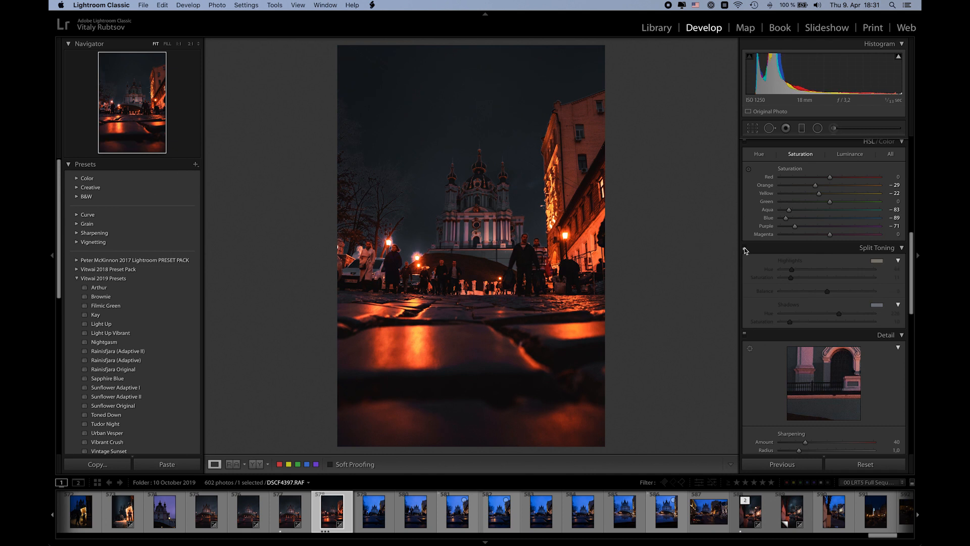
pyautogui.click(745, 248)
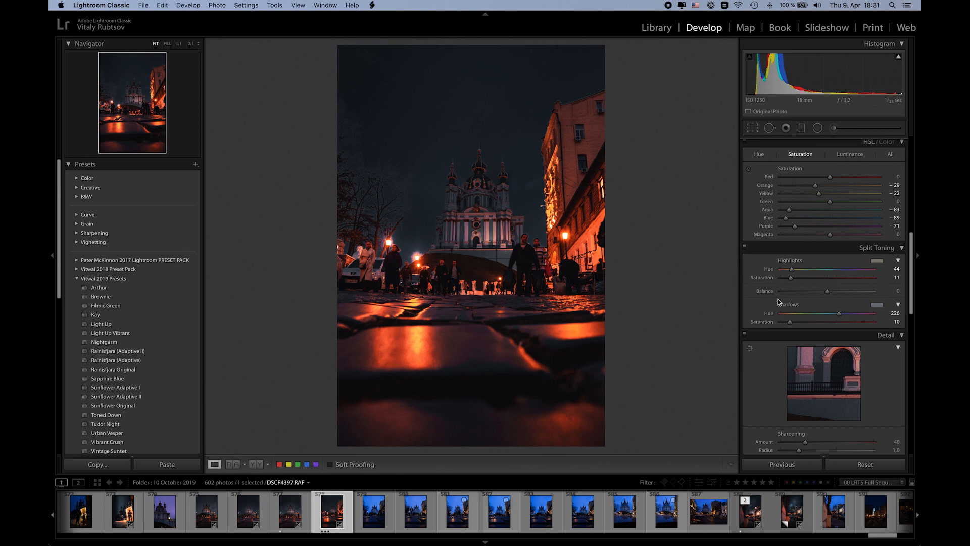
# - Adjust the basic presence settings to Saturation −24, Vibrance +37, Texture +22 and Clarity −12
pyautogui.scroll(10, 778, 302)
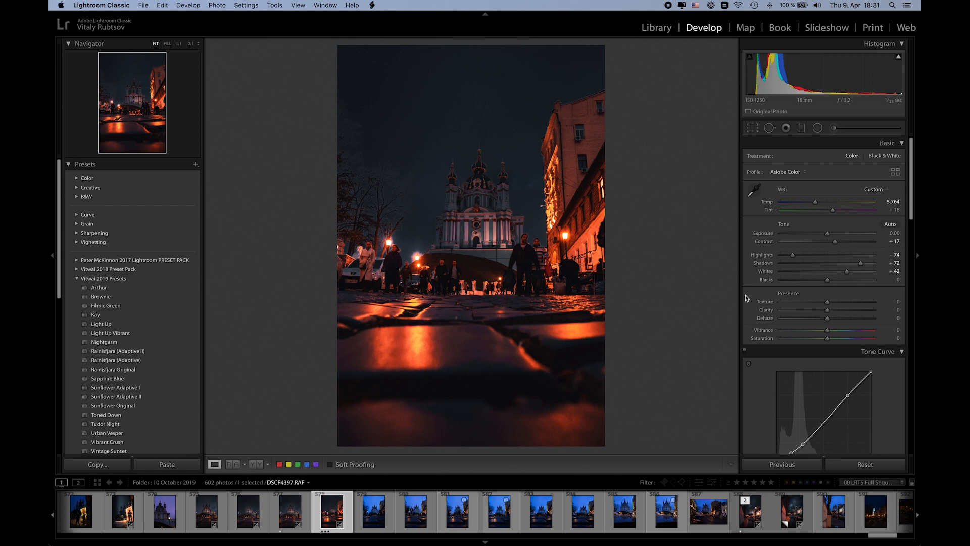
pyautogui.click(817, 338)
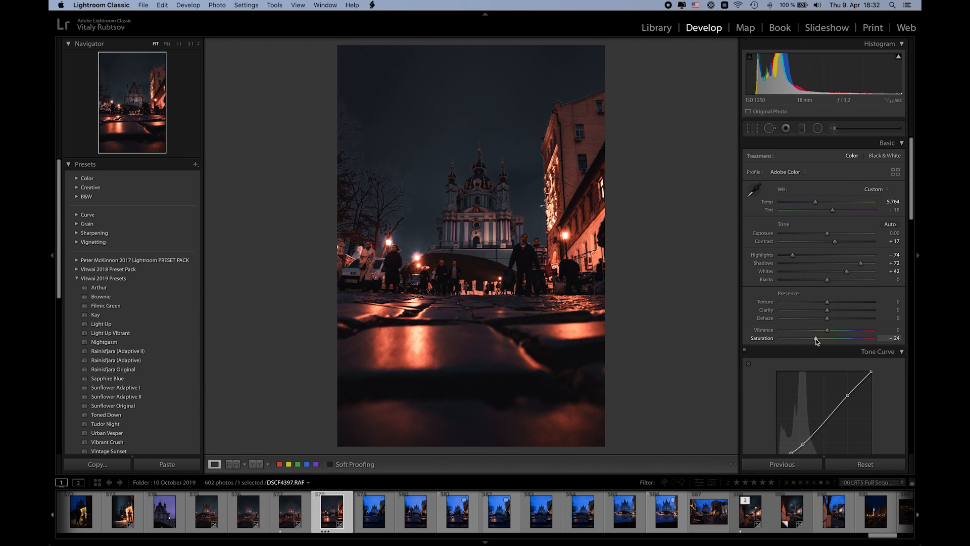
pyautogui.moveTo(837, 332); pyautogui.dragTo(844, 334)
pyautogui.moveTo(820, 311); pyautogui.dragTo(838, 304)
# - Add a graduated filter from the sky downward with Exposure −0.54, Contrast 24, Tint 22 and Dehaze 21
pyautogui.click(802, 130)
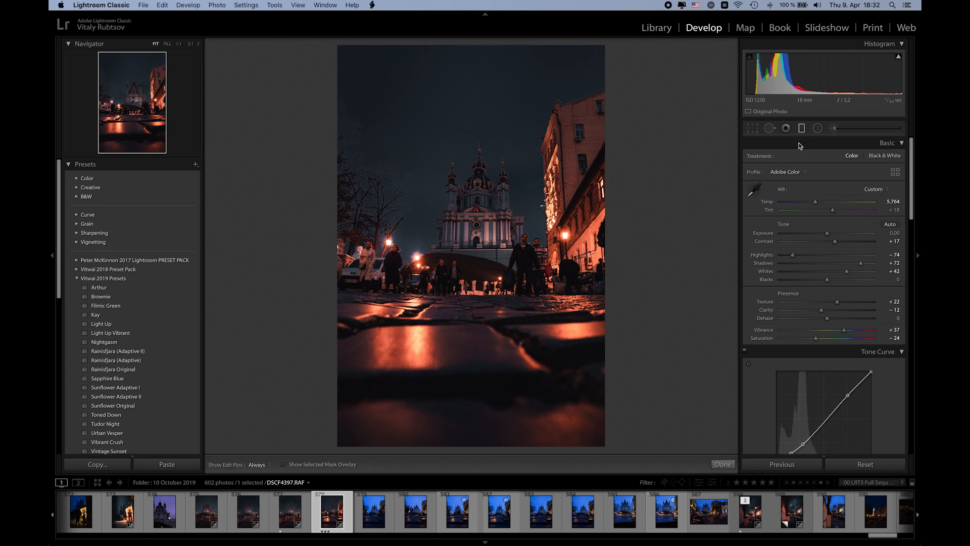
pyautogui.moveTo(441, 91); pyautogui.dragTo(460, 331)
pyautogui.moveTo(450, 211); pyautogui.dragTo(448, 196)
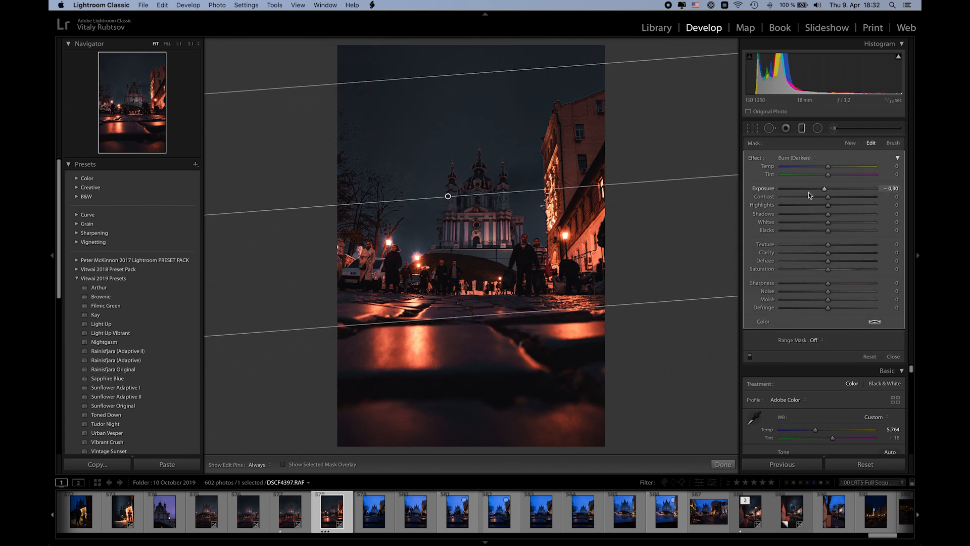
pyautogui.moveTo(824, 190); pyautogui.dragTo(821, 191)
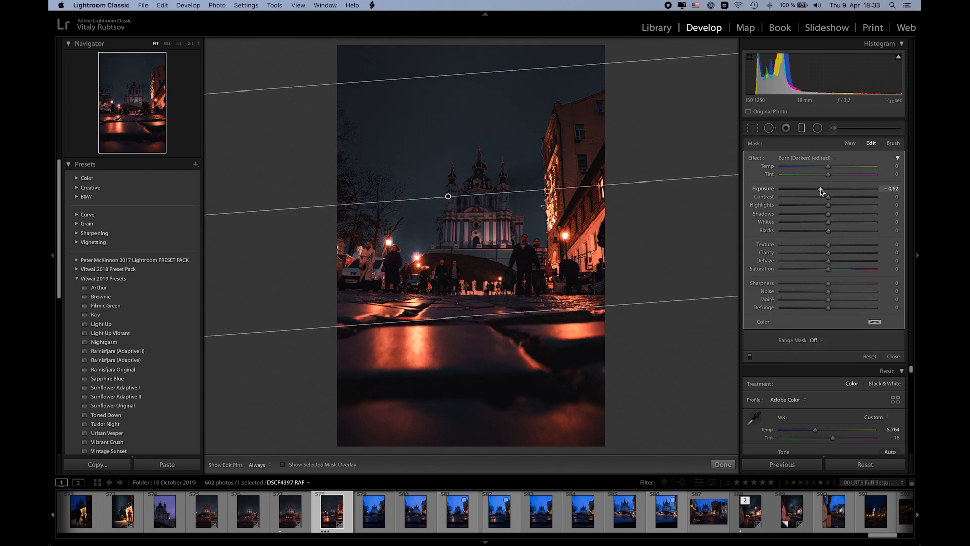
pyautogui.moveTo(838, 197); pyautogui.dragTo(839, 177)
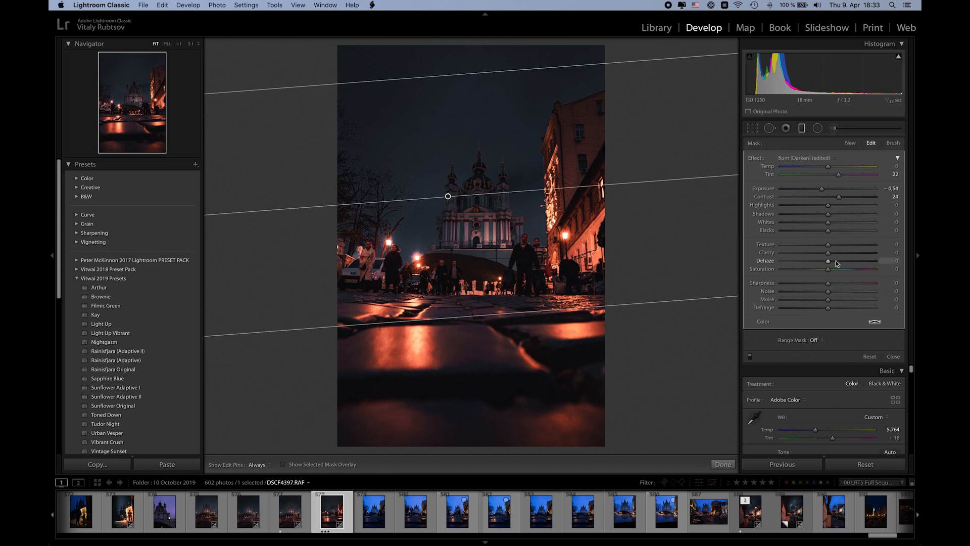
pyautogui.moveTo(836, 262); pyautogui.dragTo(839, 262)
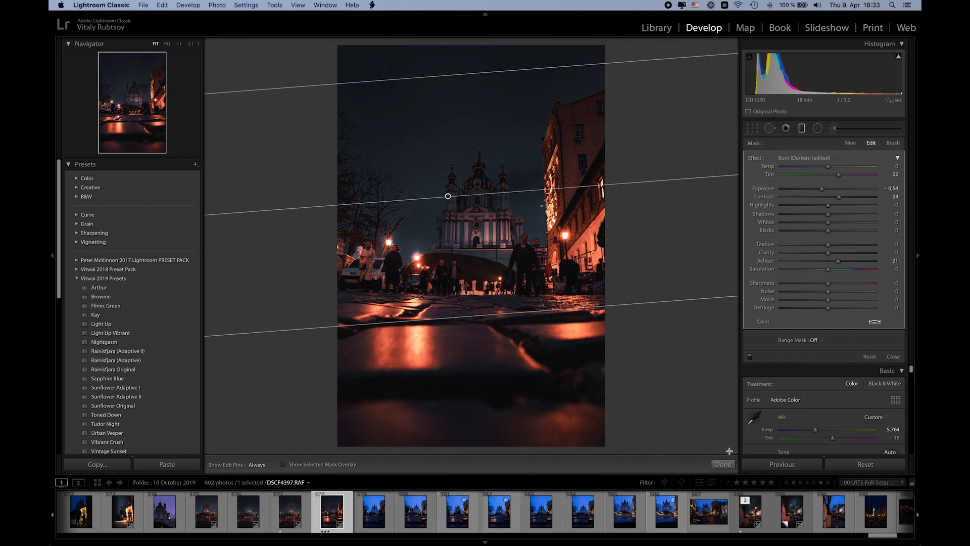
pyautogui.click(723, 464)
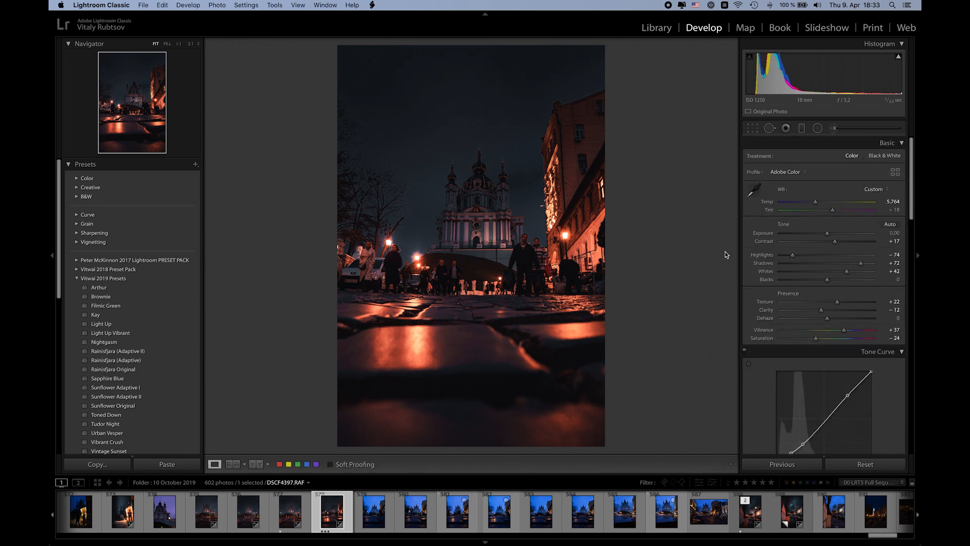
# - Add a graduated filter upward over the cobblestones with Exposure −0.46, Contrast 14 and Highlights −41
pyautogui.click(804, 128)
pyautogui.moveTo(480, 392); pyautogui.dragTo(478, 216)
pyautogui.moveTo(480, 305); pyautogui.dragTo(477, 293)
pyautogui.moveTo(825, 190)
pyautogui.mouseDown()
pyautogui.moveTo(835, 196)
pyautogui.moveTo(809, 206)
pyautogui.mouseUp()
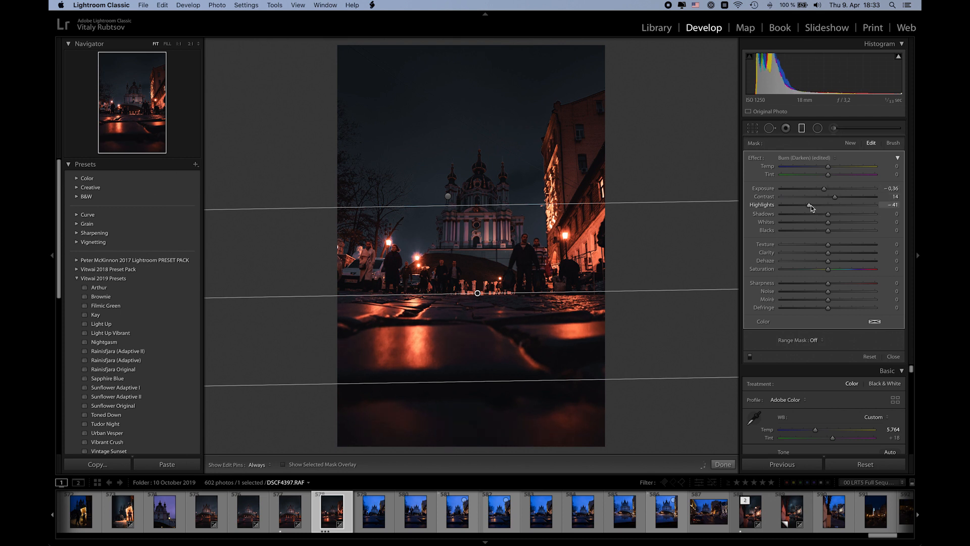
pyautogui.moveTo(824, 189); pyautogui.dragTo(822, 190)
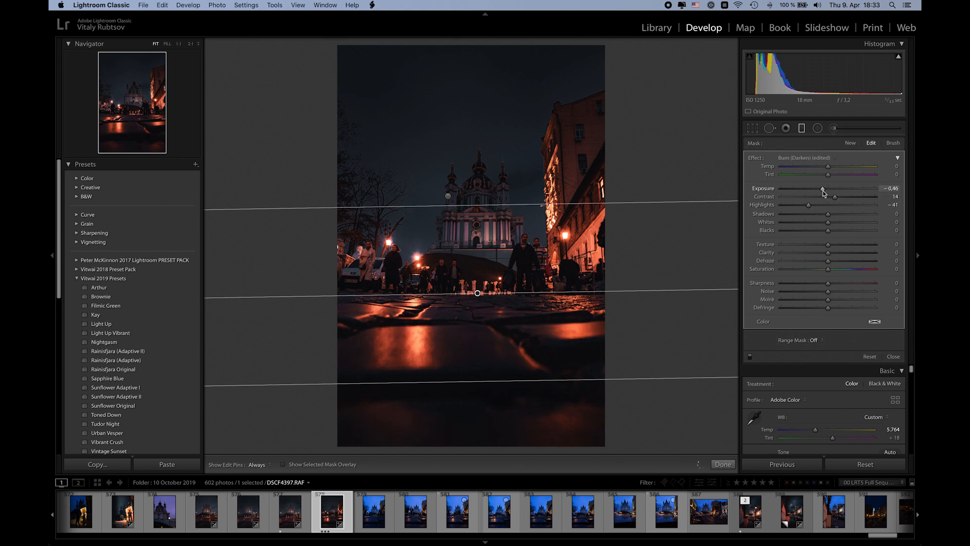
pyautogui.click(723, 464)
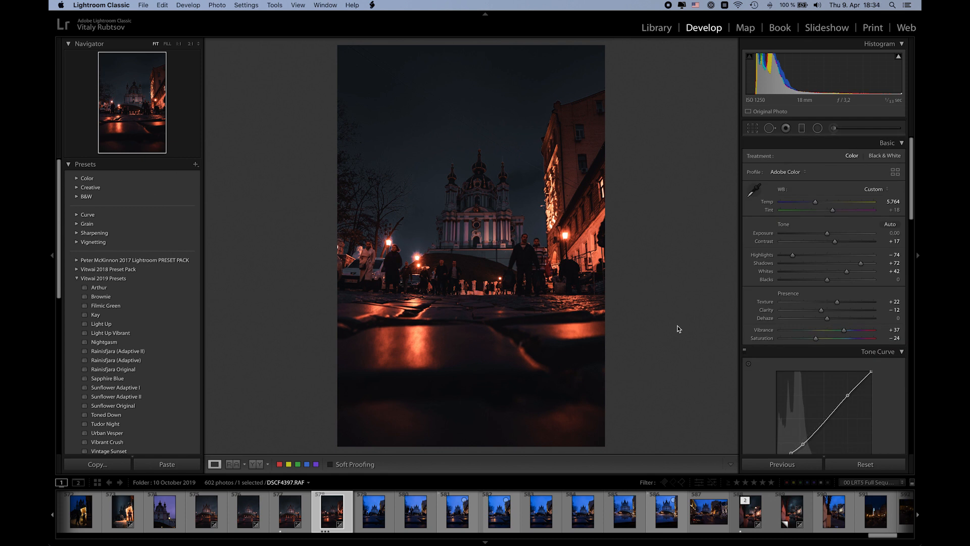
# - Add a radial filter around the church and brighten it with Exposure 0.27, Shadows 13, Whites 14 and Clarity 15
pyautogui.click(818, 128)
pyautogui.moveTo(477, 218); pyautogui.dragTo(525, 269)
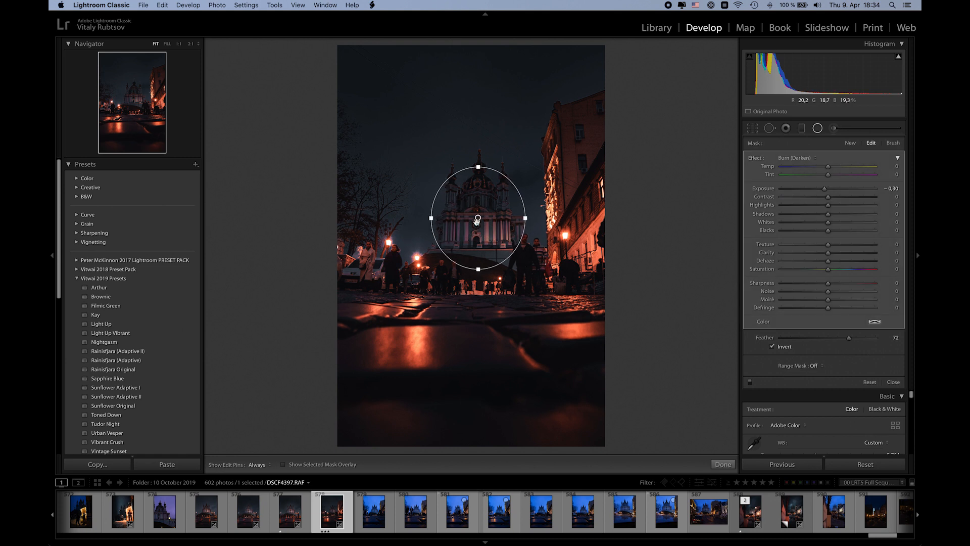
pyautogui.moveTo(824, 188); pyautogui.dragTo(835, 255)
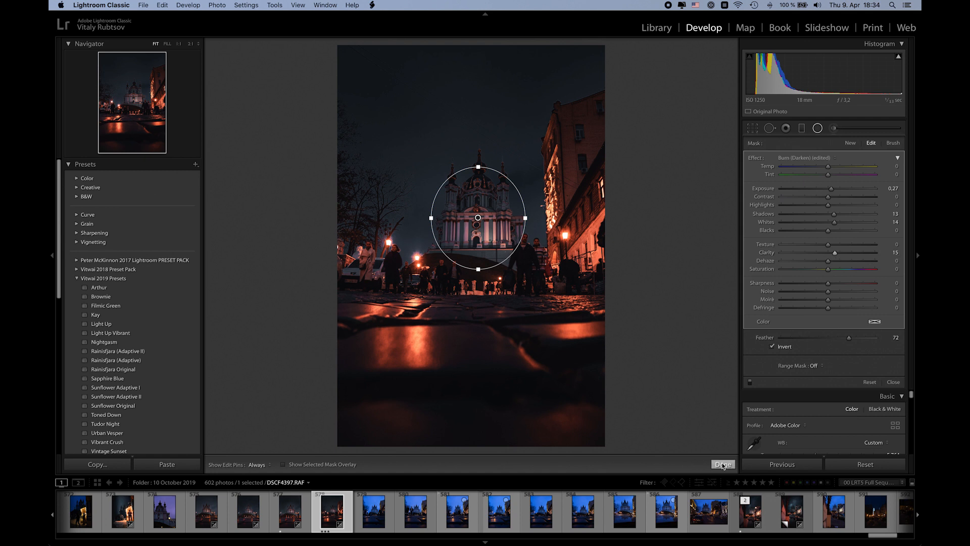
pyautogui.click(723, 464)
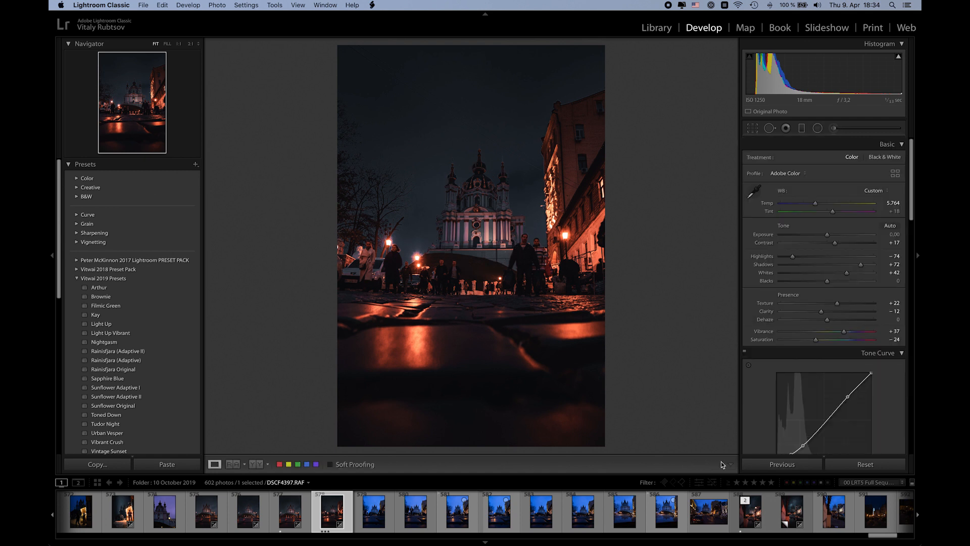
# - Add a second, smaller radial filter over the middle of the church and raise its exposure and clarity slightly
pyautogui.click(817, 128)
pyautogui.moveTo(476, 197); pyautogui.dragTo(507, 214)
pyautogui.moveTo(824, 188)
pyautogui.mouseDown()
pyautogui.moveTo(836, 214)
pyautogui.moveTo(833, 252)
pyautogui.mouseUp()
pyautogui.click(723, 464)
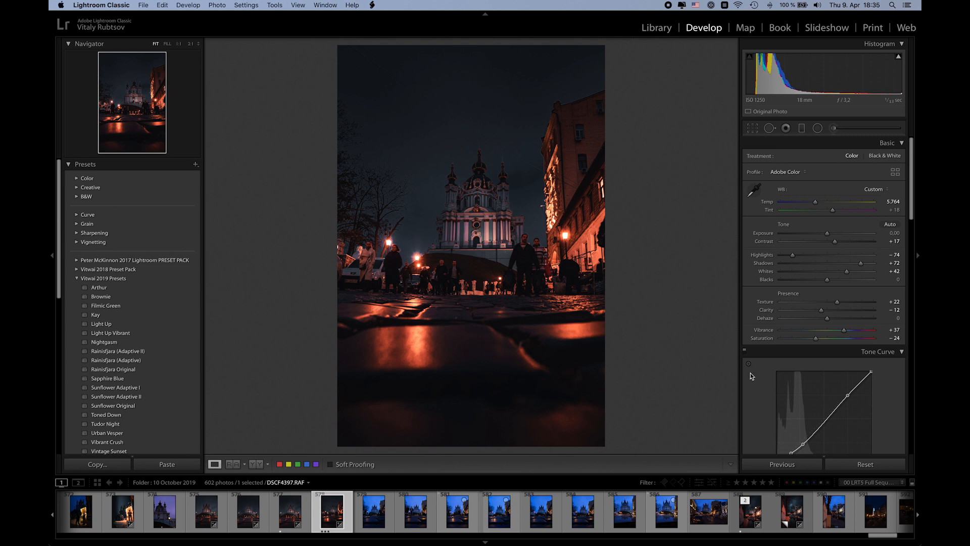
# - Darken the photo's edges by setting the post-crop vignetting amount to −15
pyautogui.scroll(-10, 750, 374)
pyautogui.scroll(-10, 750, 373)
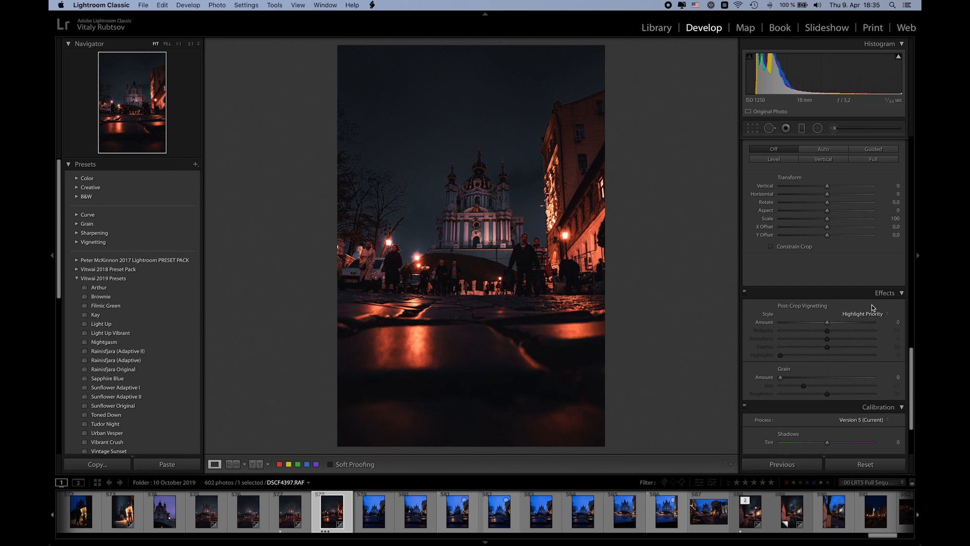
pyautogui.moveTo(827, 322); pyautogui.dragTo(821, 324)
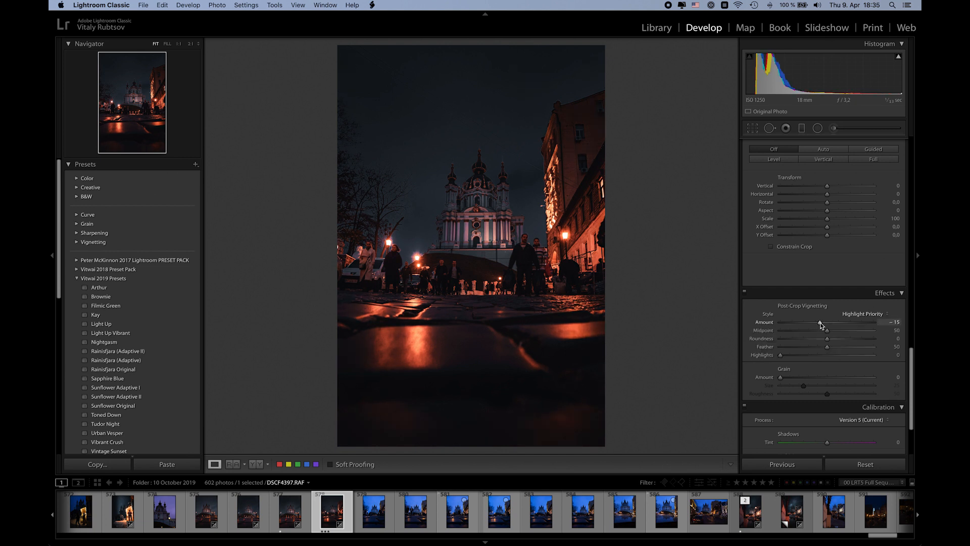
# - Soften the post-crop vignette with Feather 65 and protect bright areas with Highlights 92
pyautogui.click(840, 347)
pyautogui.moveTo(840, 348); pyautogui.dragTo(841, 347)
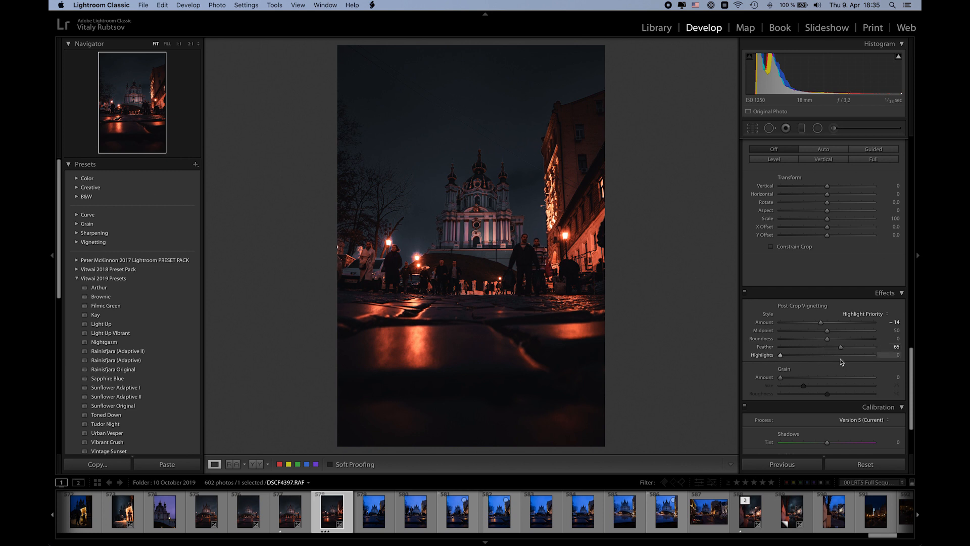
pyautogui.click(866, 355)
# - Compare the graded photo with its original unedited version several times
pyautogui.press('\\')
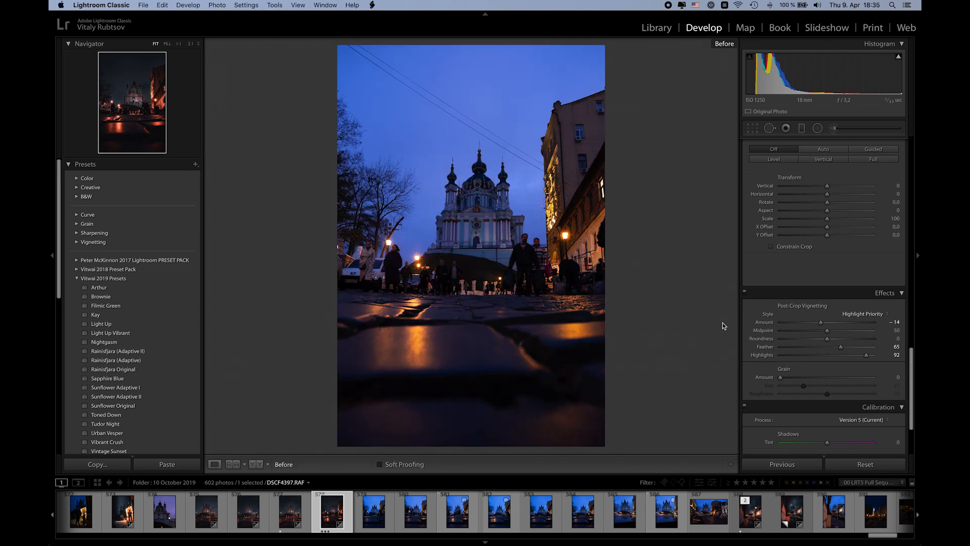
pyautogui.press('\\')
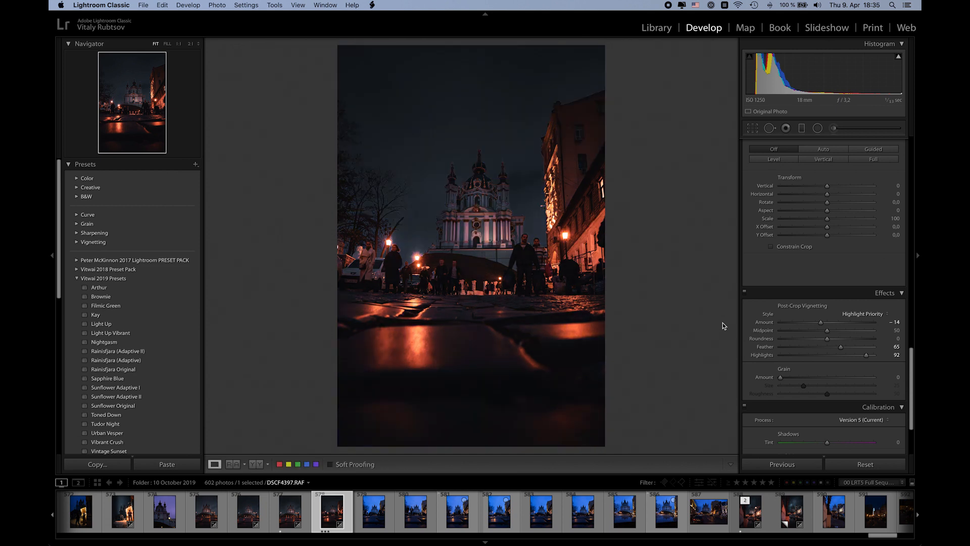
pyautogui.press('\\')
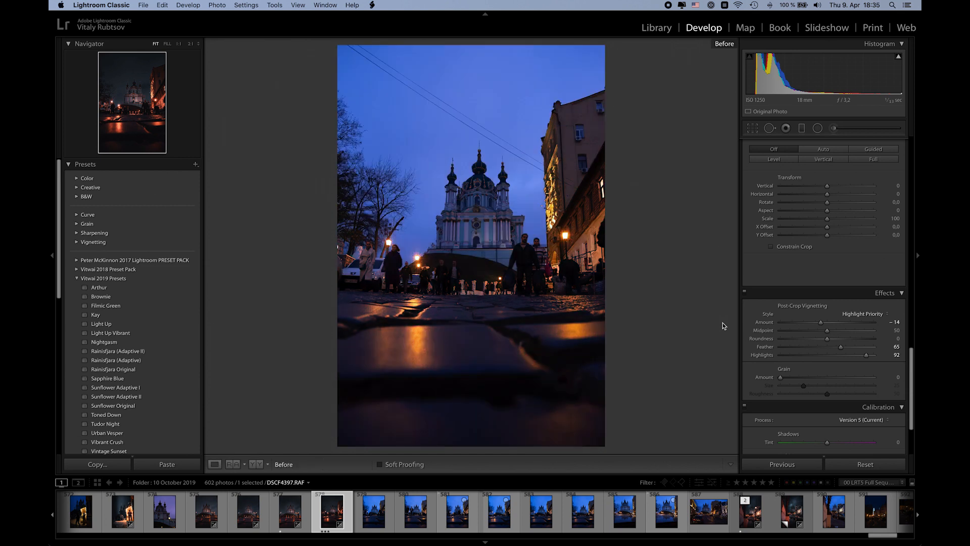
pyautogui.press('\\')
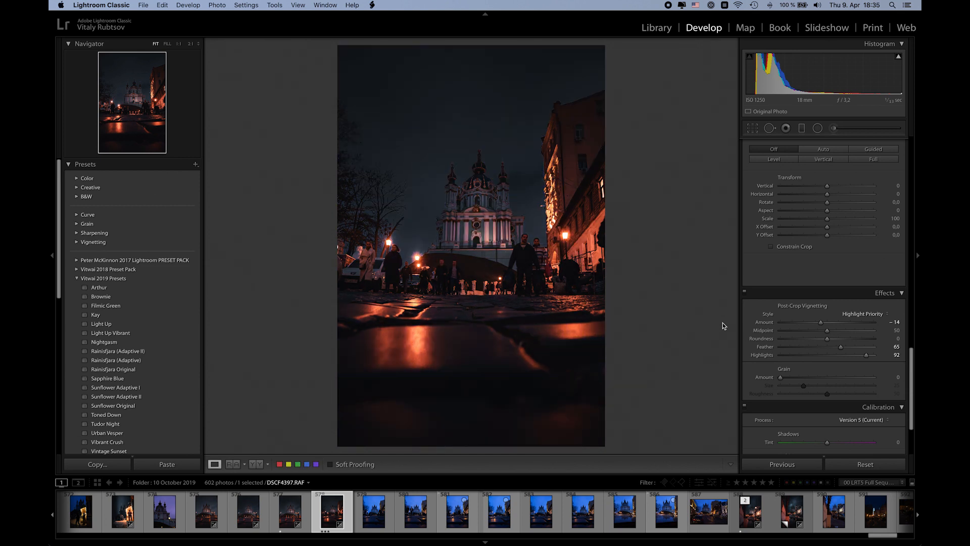
pyautogui.press('\\')
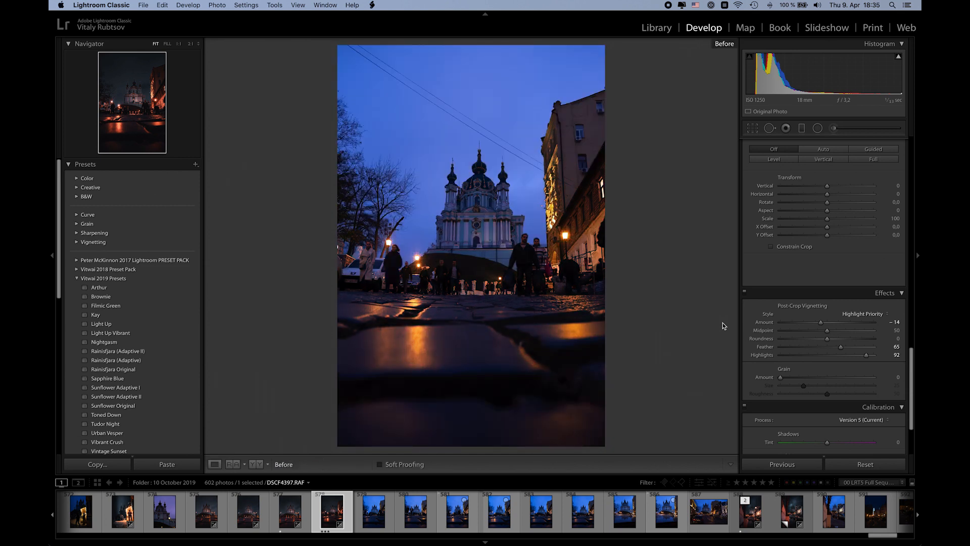
pyautogui.press('\\')
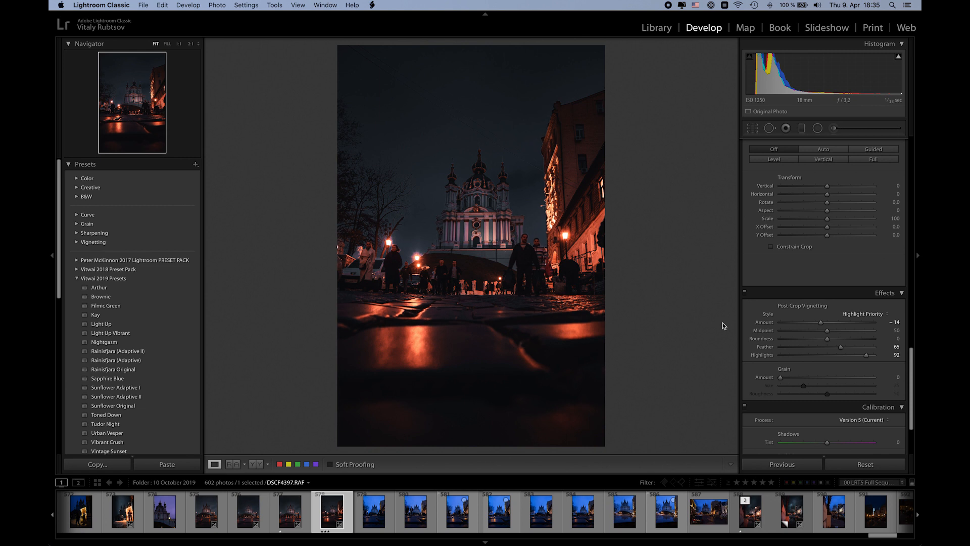
# - Open the graded photo in Adobe Photoshop 2020 and duplicate its background layer
pyautogui.rightClick(329, 512)
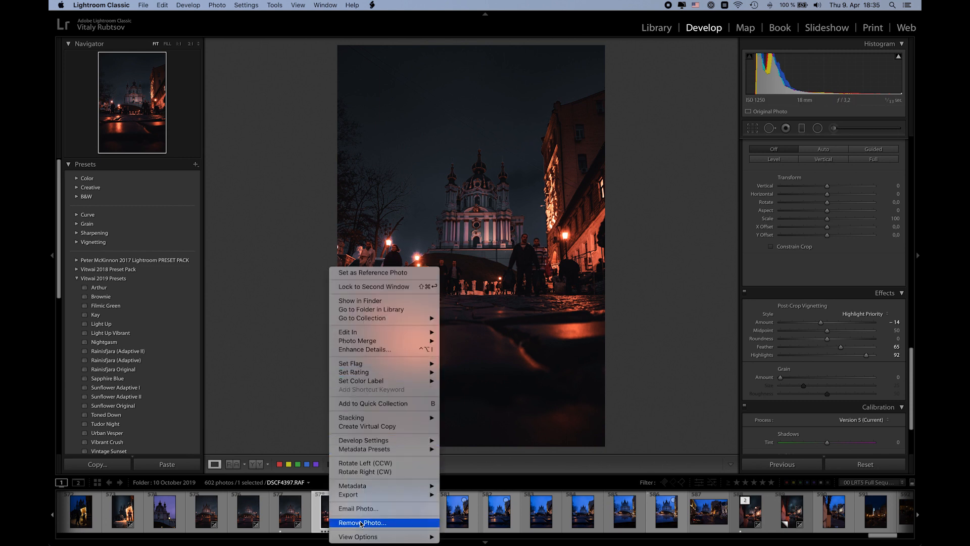
pyautogui.moveTo(359, 333)
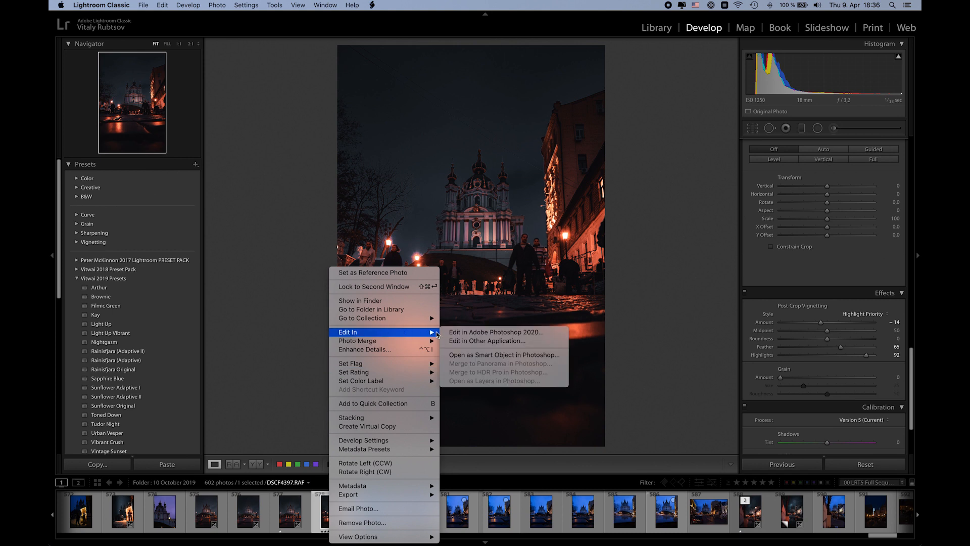
pyautogui.click(479, 334)
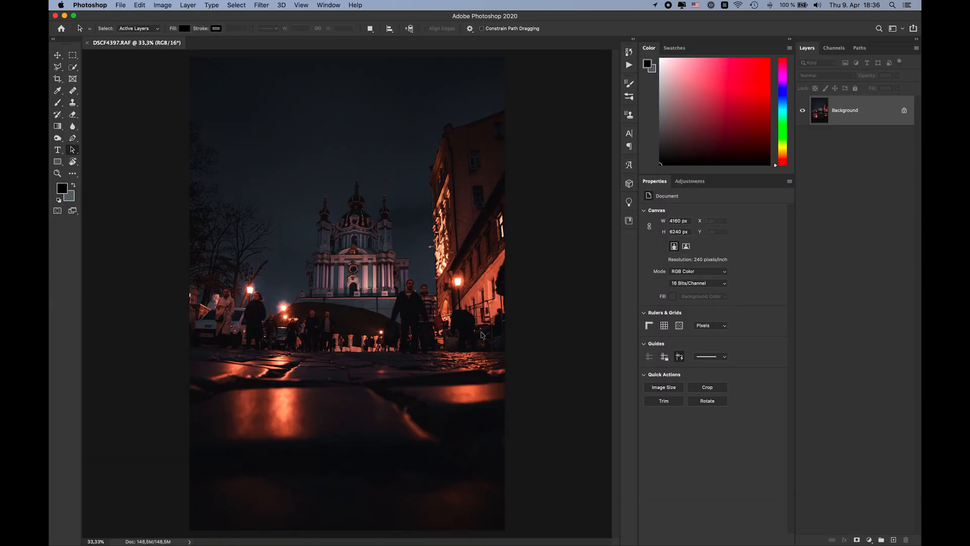
pyautogui.press('super+j')
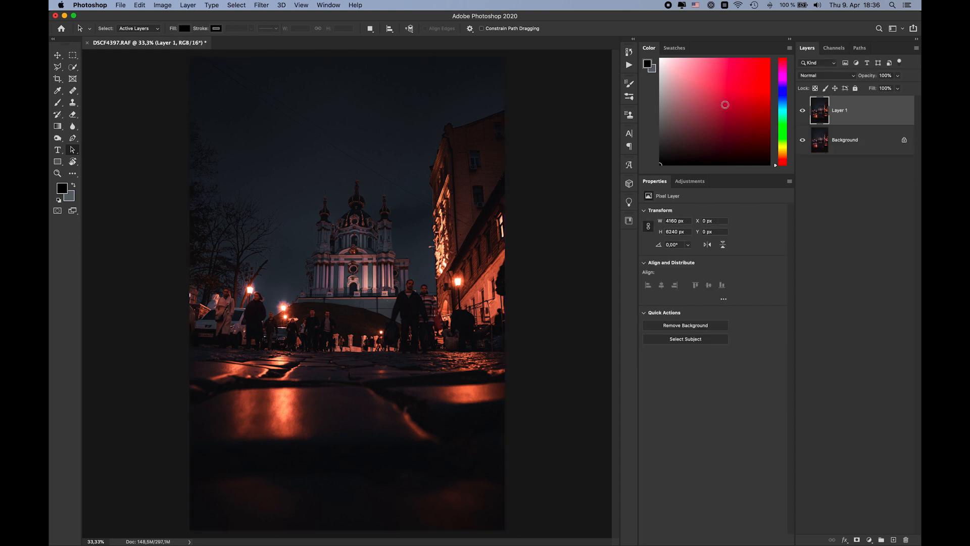
# - Start the Camera Raw Filter on the duplicate layer and set Highlights to −21, Whites to +29 and Contrast to +10
pyautogui.click(263, 6)
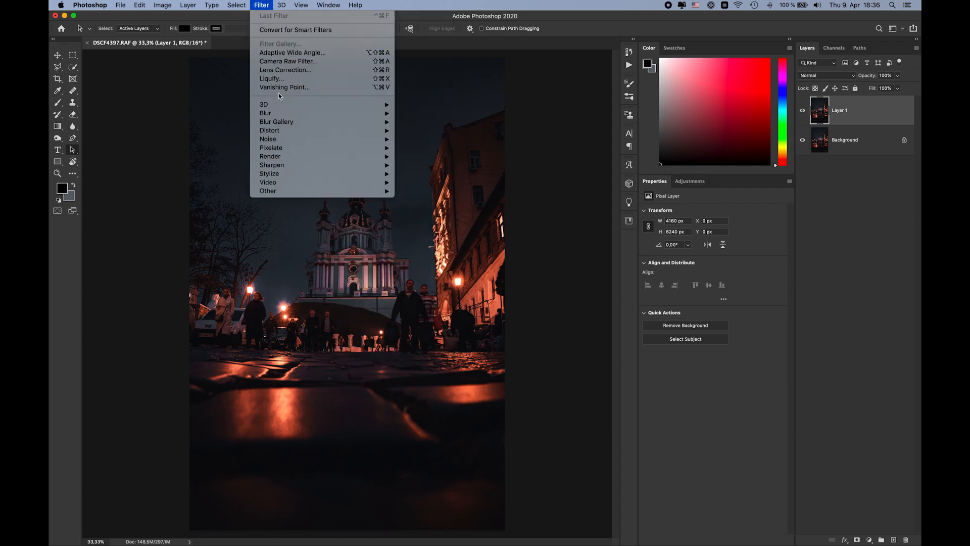
pyautogui.click(280, 63)
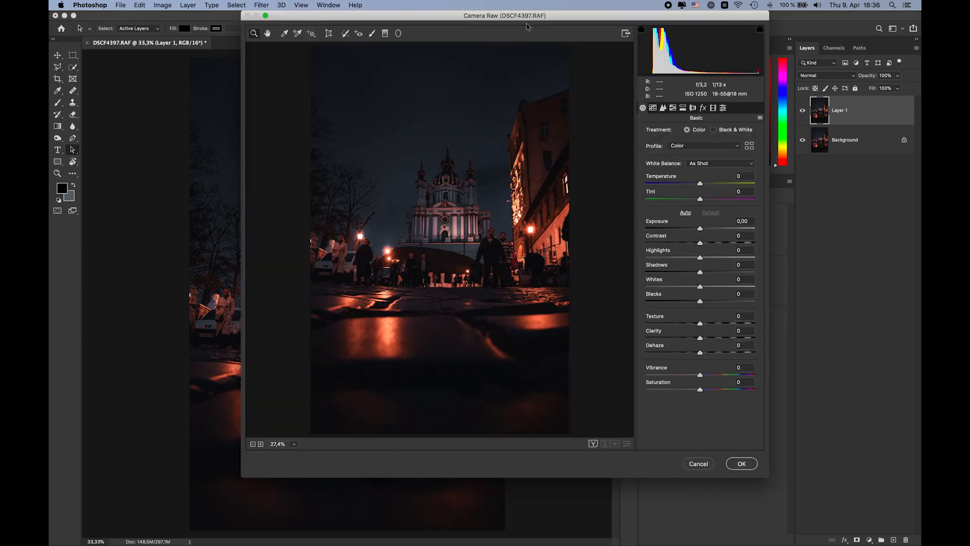
pyautogui.moveTo(526, 24); pyautogui.dragTo(511, 46)
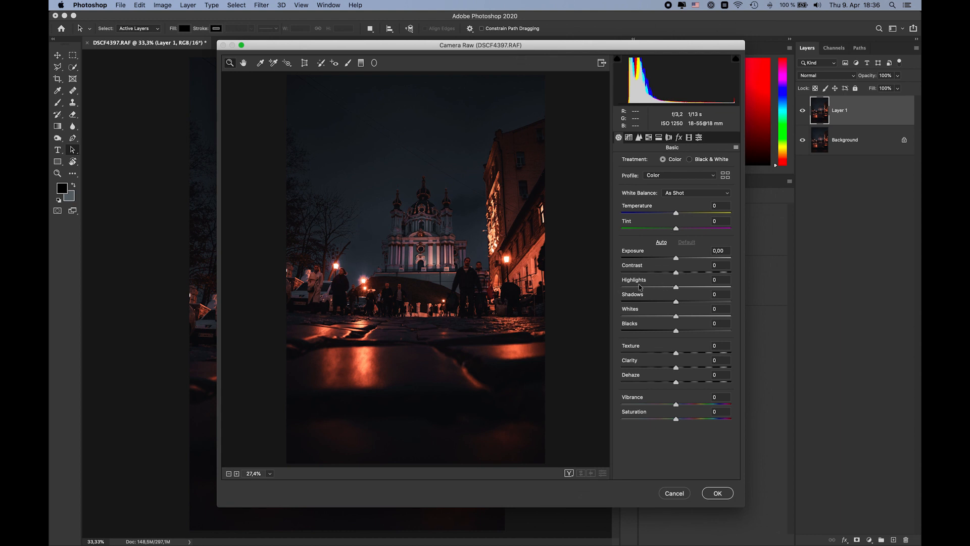
pyautogui.click(667, 287)
pyautogui.moveTo(667, 288); pyautogui.dragTo(664, 288)
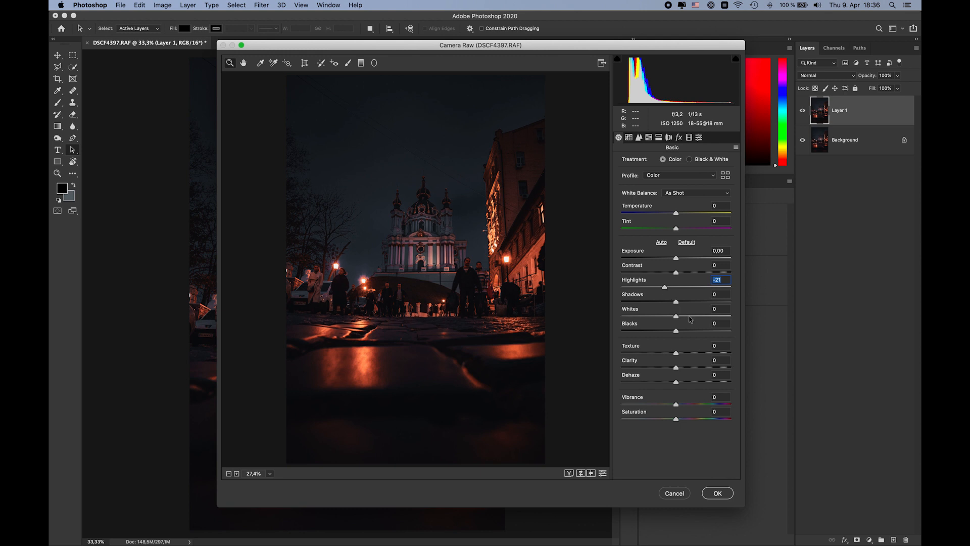
pyautogui.moveTo(687, 319); pyautogui.dragTo(693, 318)
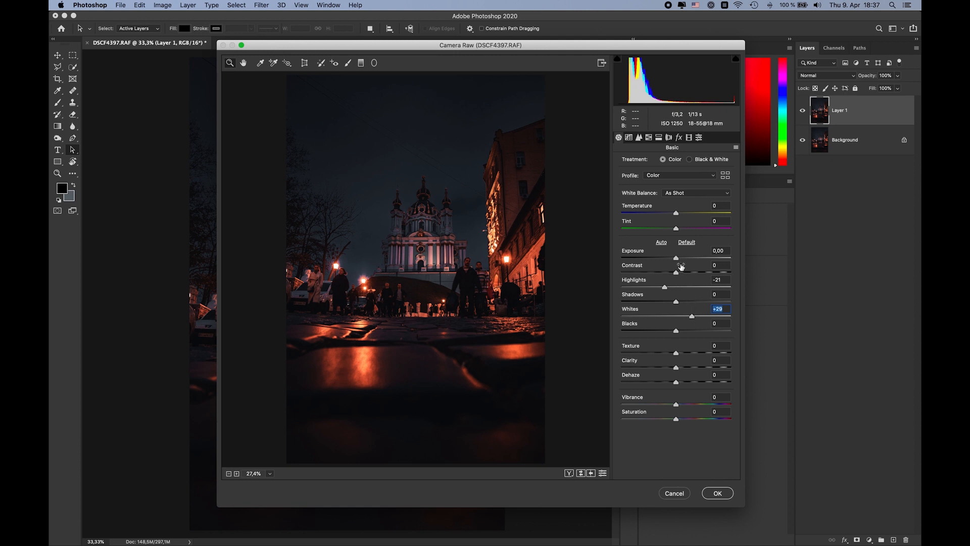
pyautogui.moveTo(683, 274); pyautogui.dragTo(682, 275)
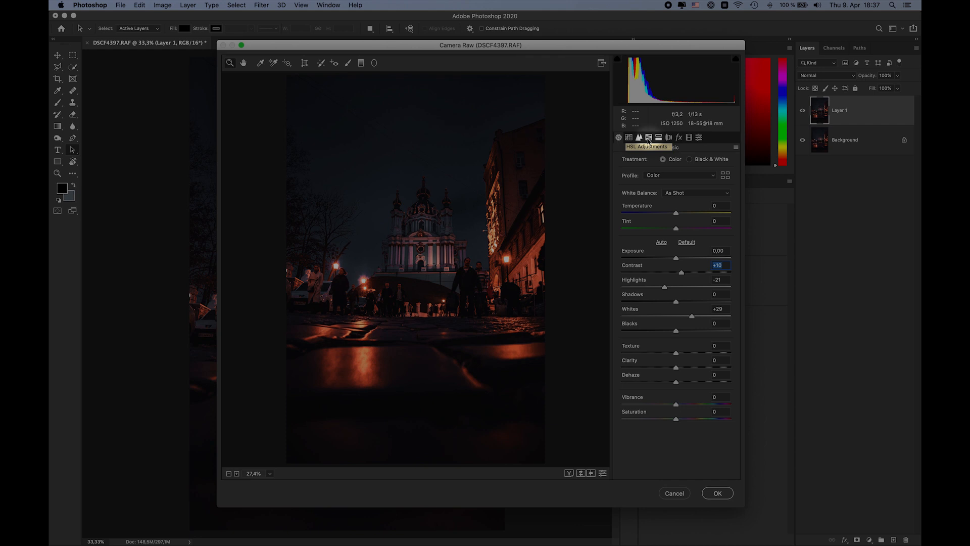
# - Lower the HSL luminance of Aquas to −26, Blues to −53 and Purples to −18, and slightly reduce the Blues saturation
pyautogui.click(648, 138)
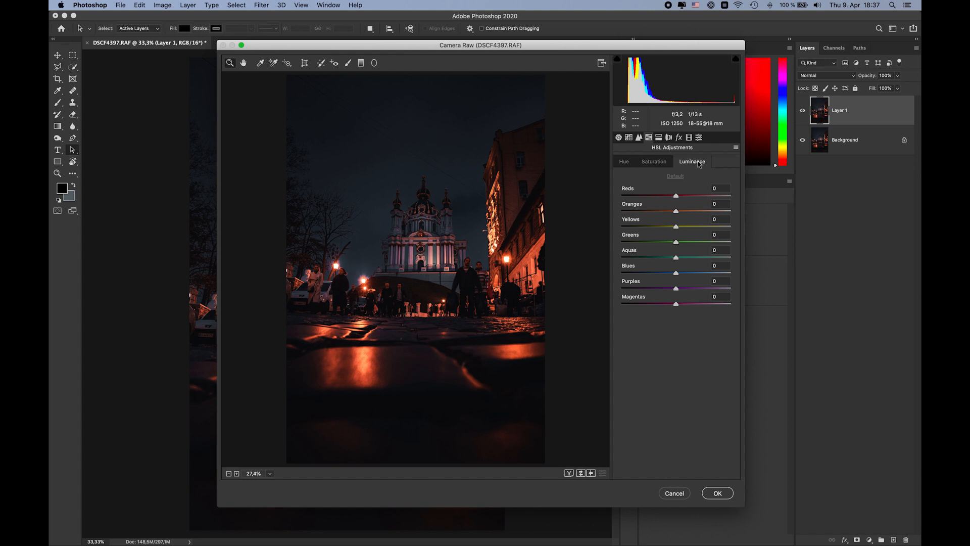
pyautogui.moveTo(654, 273); pyautogui.dragTo(647, 273)
pyautogui.moveTo(659, 290); pyautogui.dragTo(663, 260)
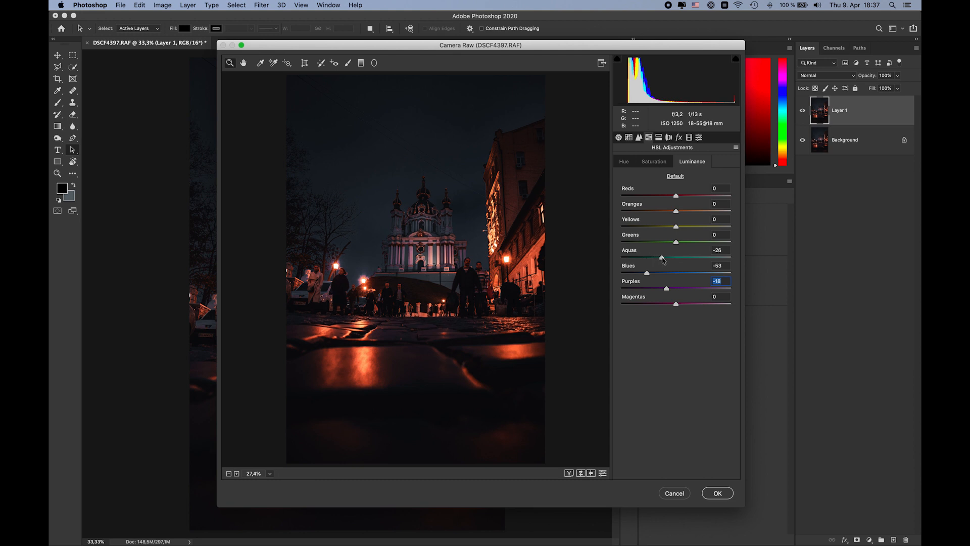
pyautogui.click(651, 164)
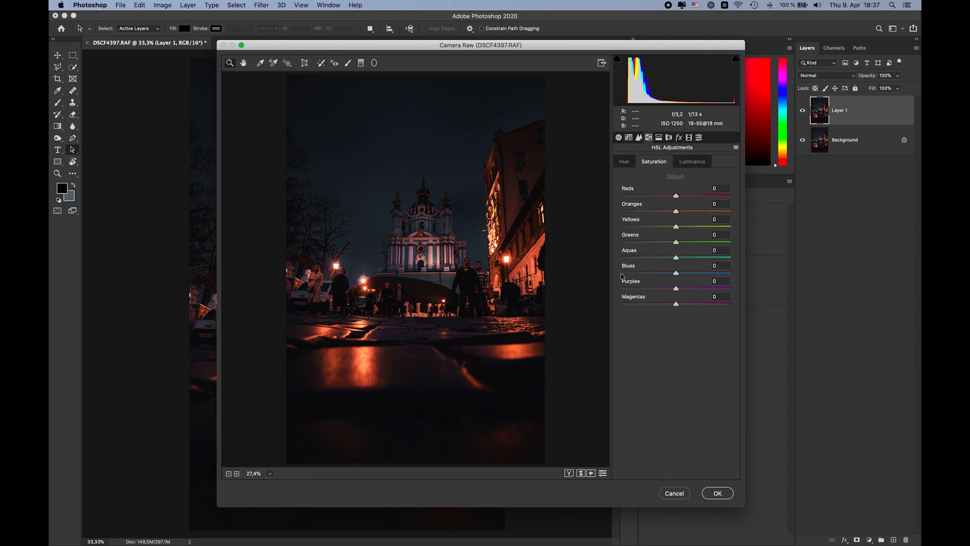
pyautogui.moveTo(652, 275); pyautogui.dragTo(665, 274)
# - Brighten the warm lights with Oranges luminance +19 and Yellows luminance +36, and apply the Camera Raw adjustments
pyautogui.click(679, 163)
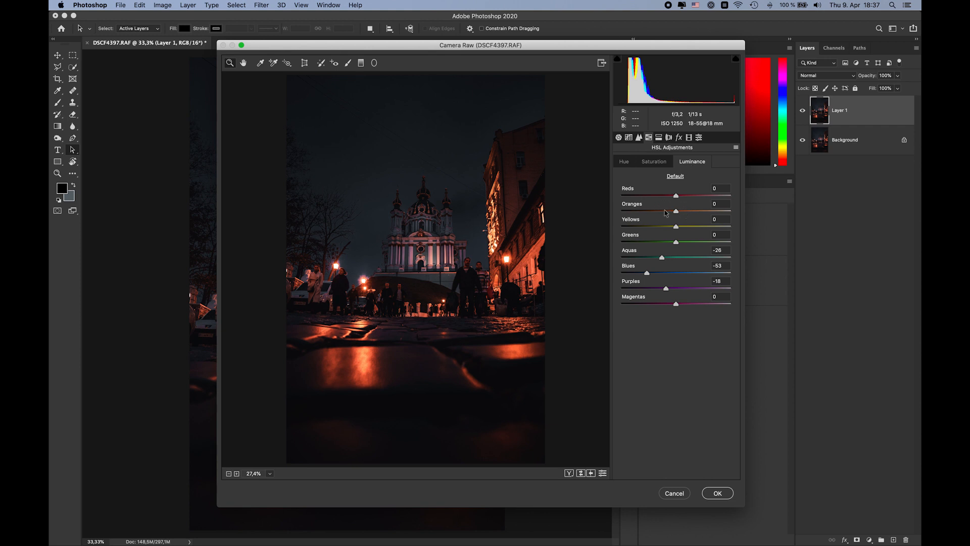
pyautogui.moveTo(675, 211); pyautogui.dragTo(696, 229)
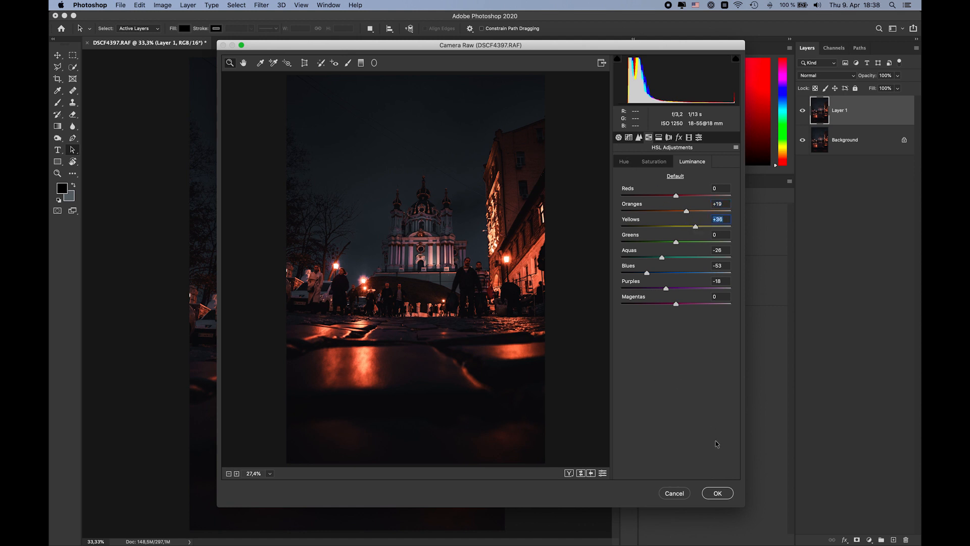
pyautogui.click(715, 493)
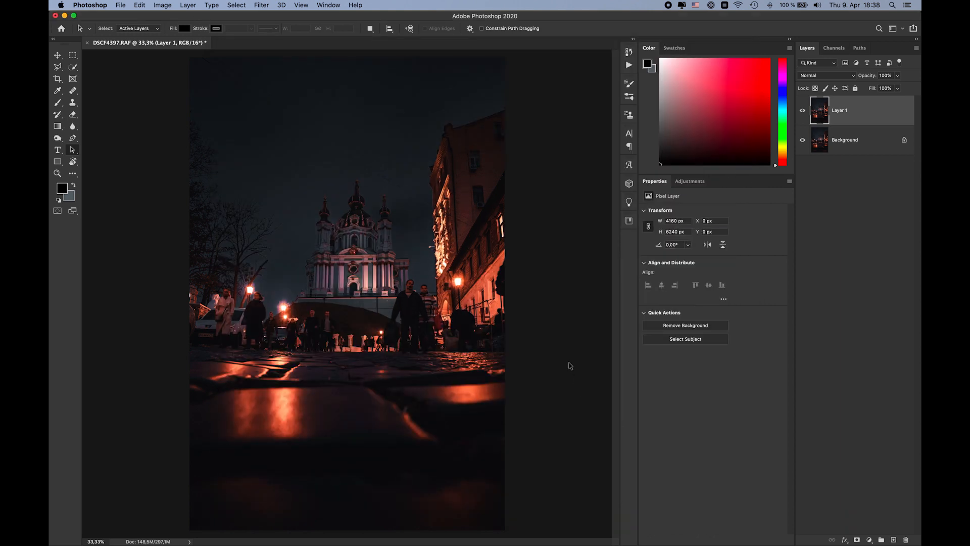
# - Toggle the visibility of the filtered layer to compare the photo with and without the Camera Raw adjustments
pyautogui.click(803, 111)
pyautogui.click(803, 112)
pyautogui.click(802, 113)
pyautogui.click(802, 112)
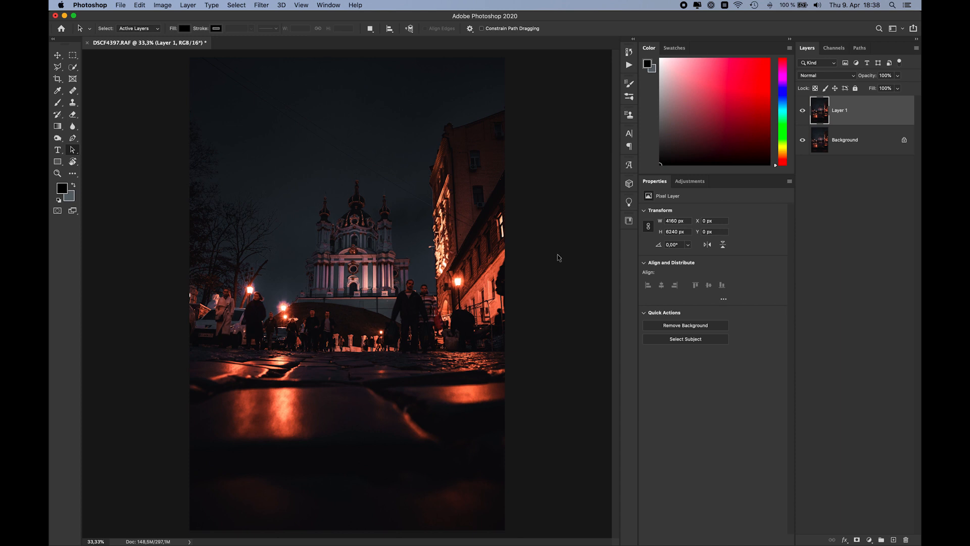